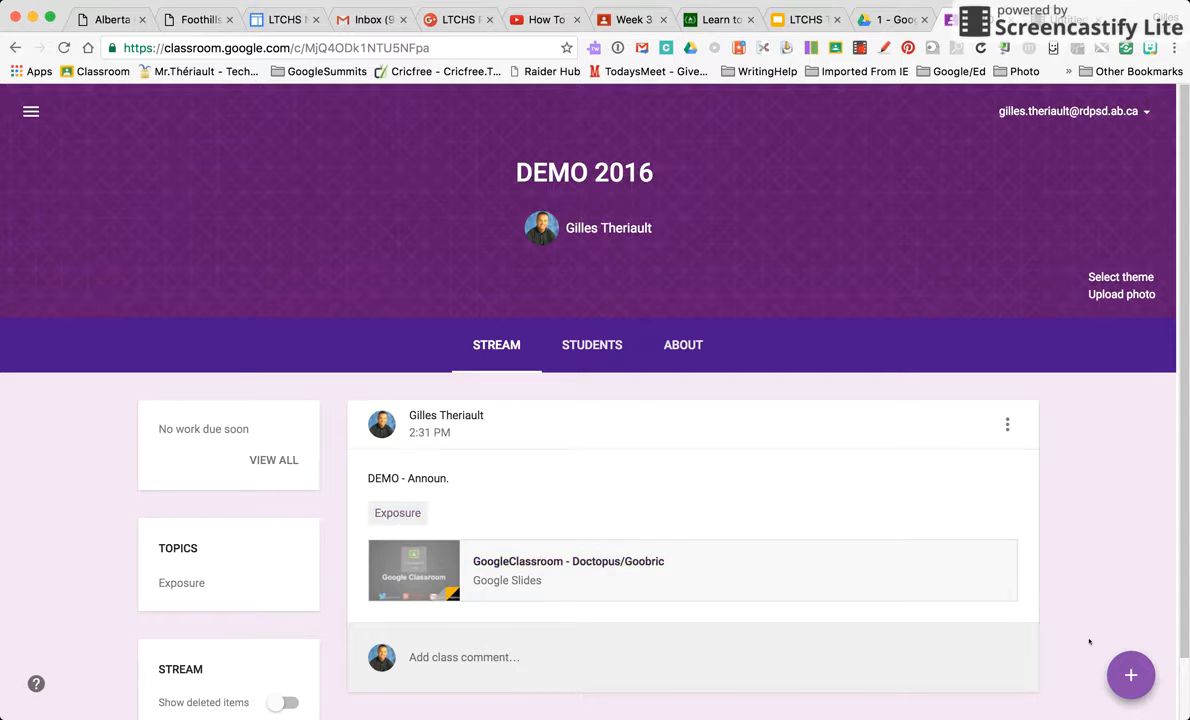
Create a new assignment in the DEMO 2016 class and title it "DEMO 1 - Assignment 1"
{"action": "mouse_move", "coordinate": [1131, 673]}
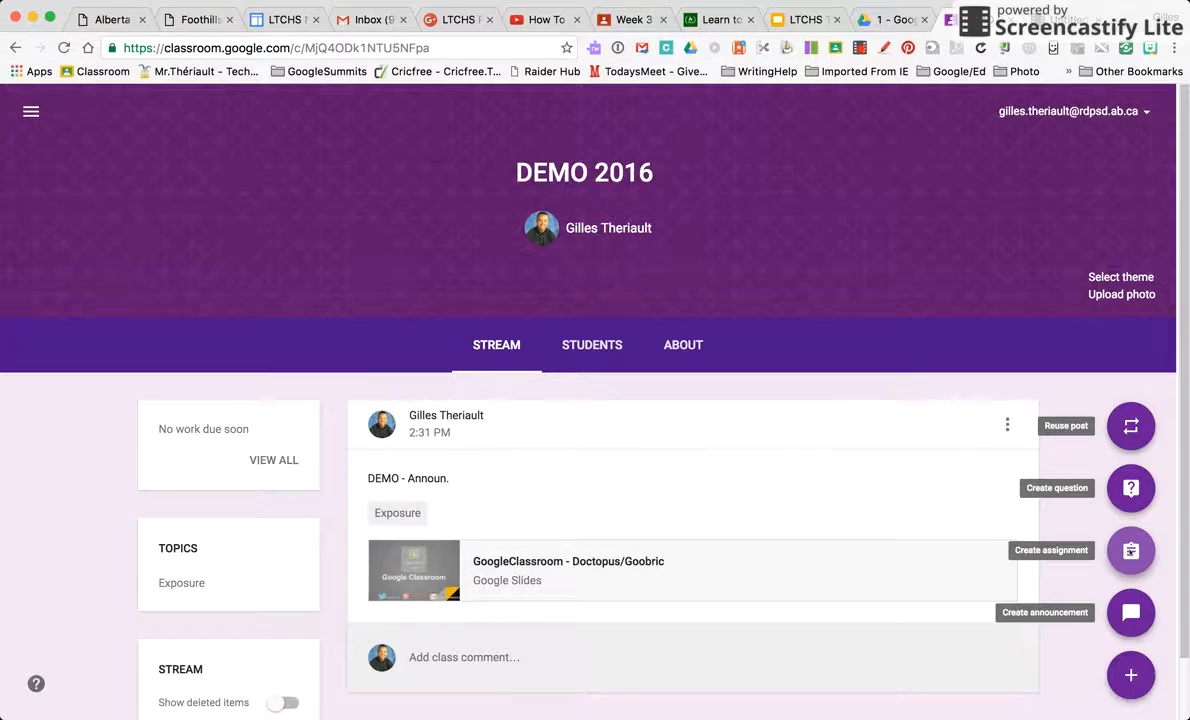
{"action": "left_click", "coordinate": [1131, 550]}
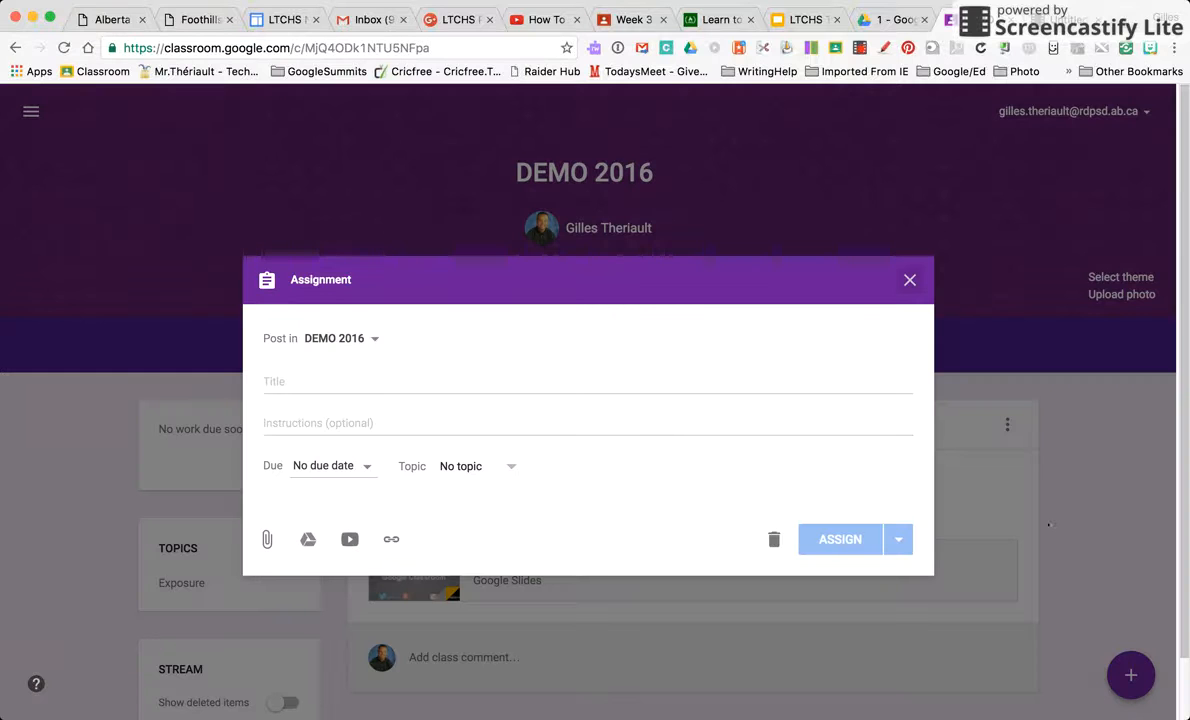
{"action": "left_click", "coordinate": [295, 382]}
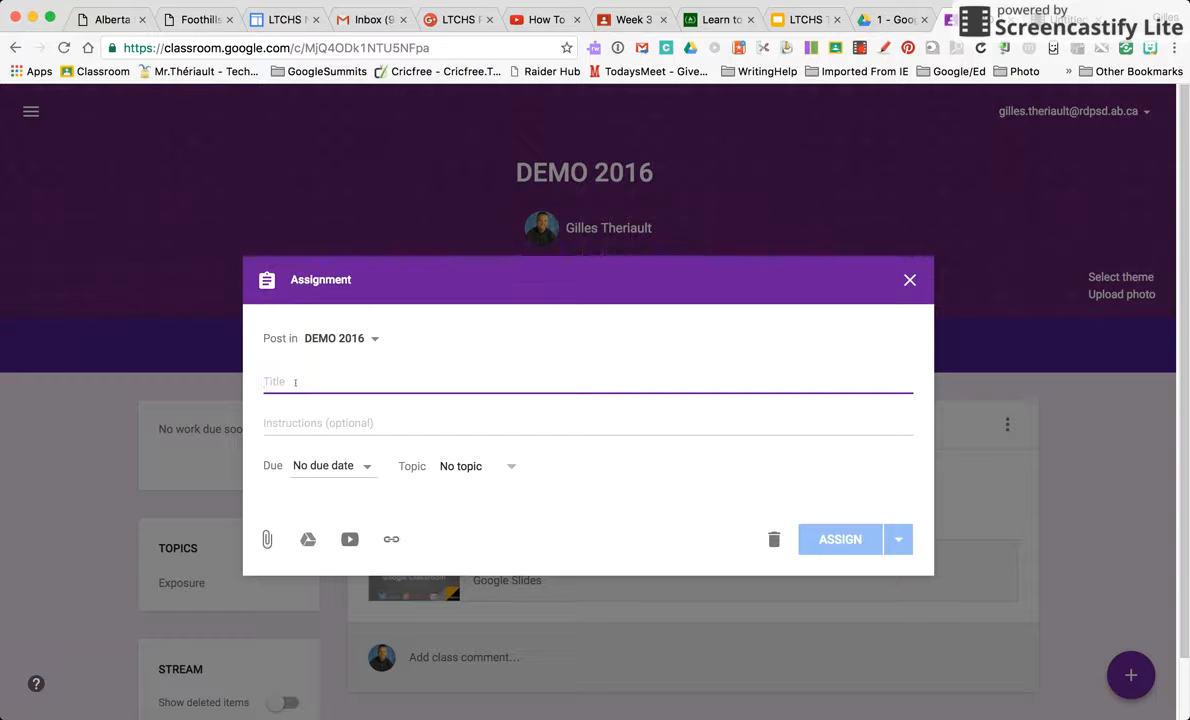
{"action": "type", "text": "DEMO 1 - Assignment 1"}
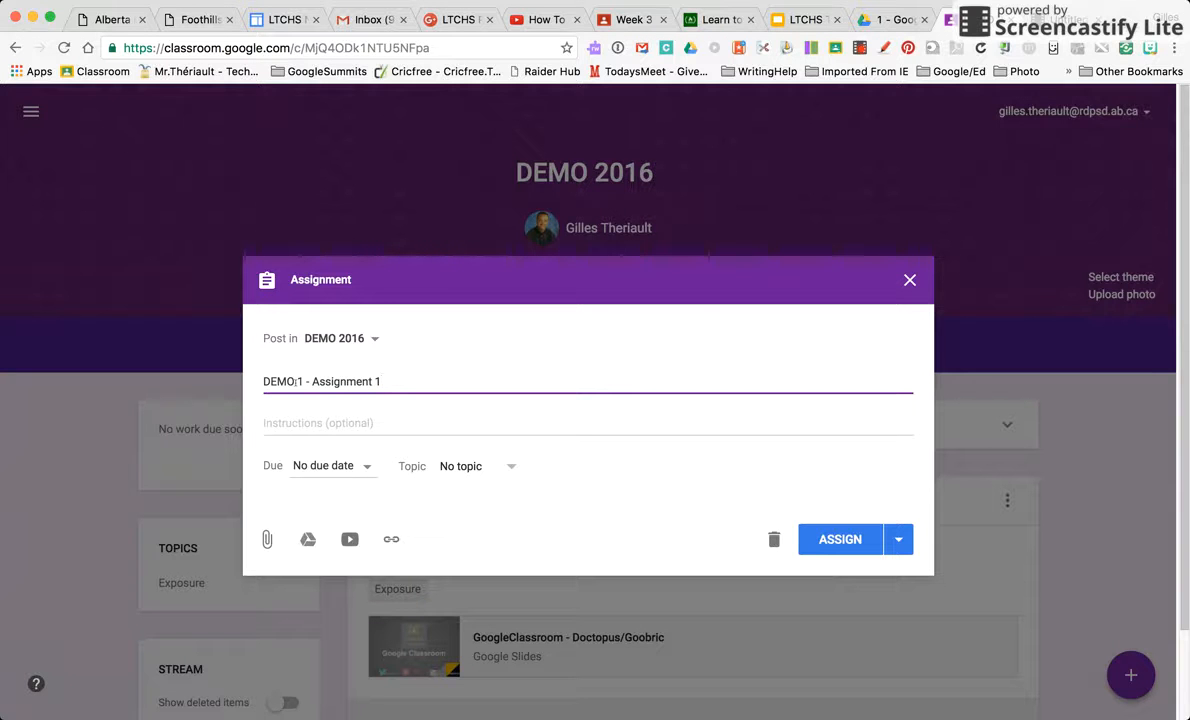
Try adding Video 20 and the GAFE - Calgary Summit class as posting targets, and deselect both again
{"action": "left_click", "coordinate": [376, 340]}
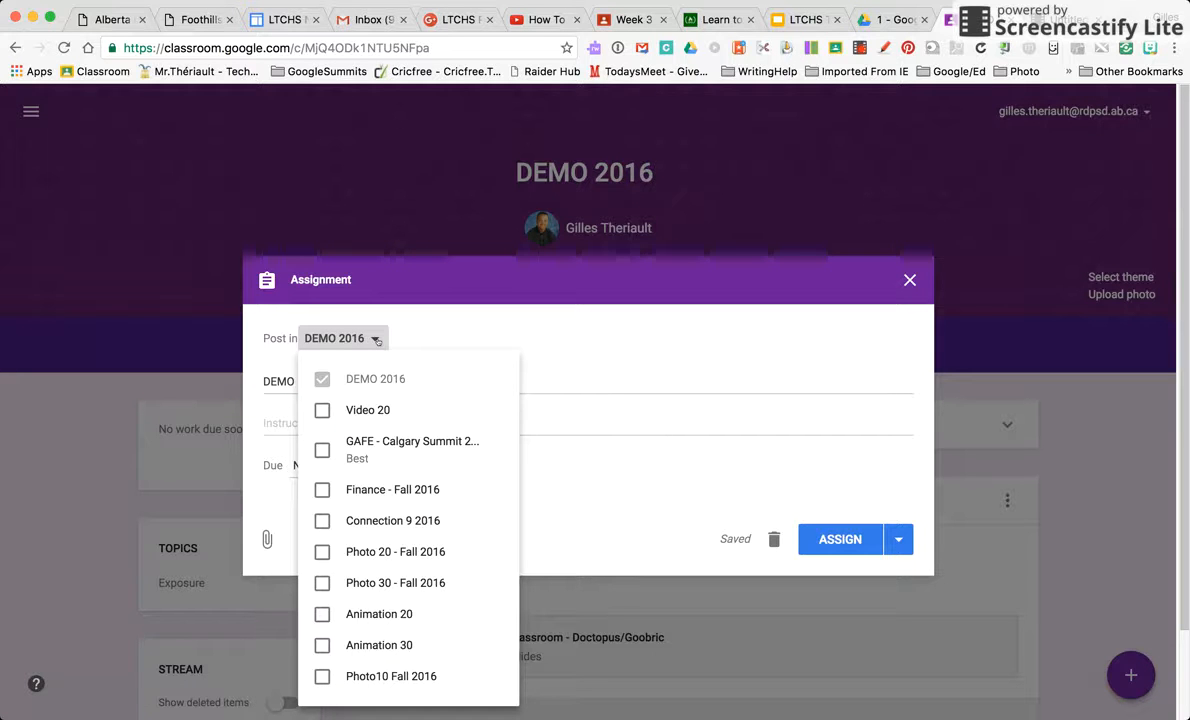
{"action": "left_click", "coordinate": [322, 410]}
{"action": "left_click", "coordinate": [322, 450]}
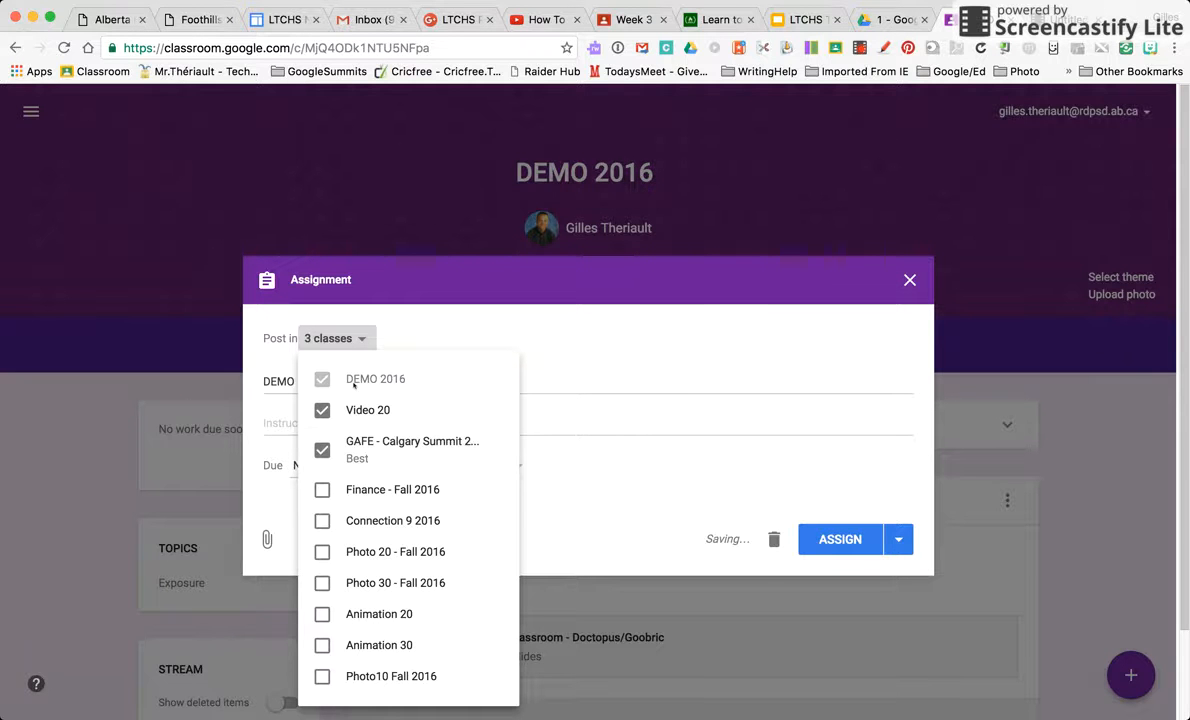
{"action": "left_click", "coordinate": [322, 450]}
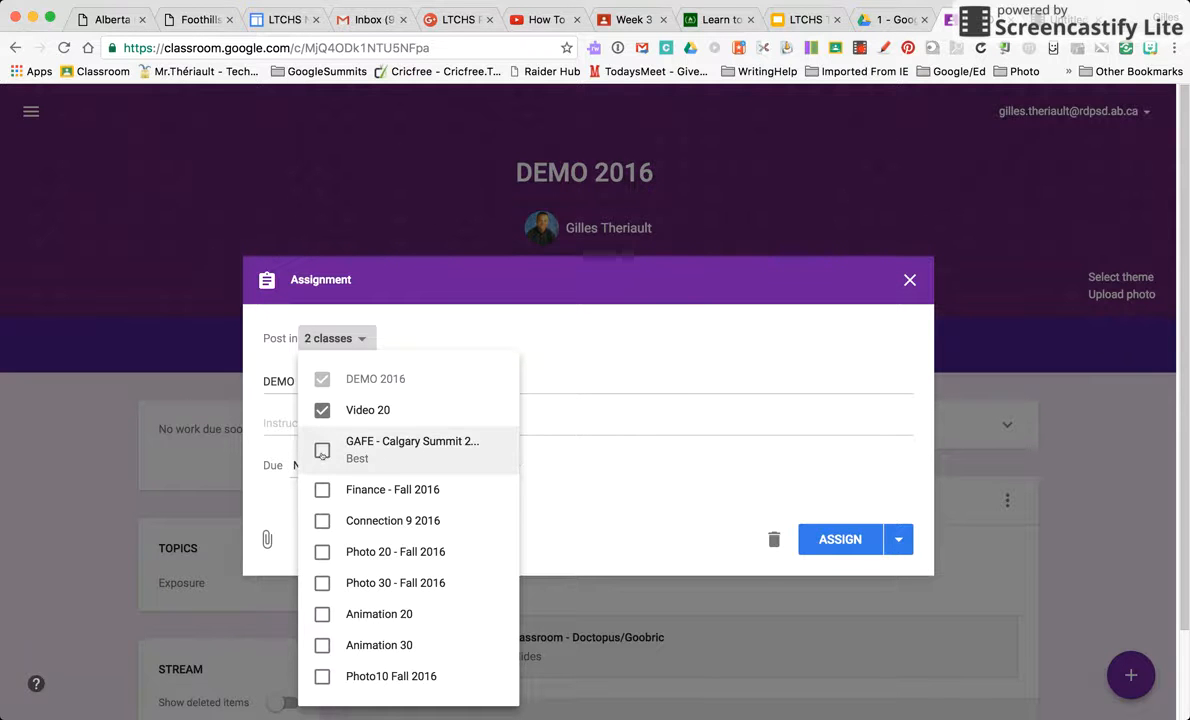
{"action": "left_click", "coordinate": [322, 410]}
{"action": "left_click", "coordinate": [549, 340]}
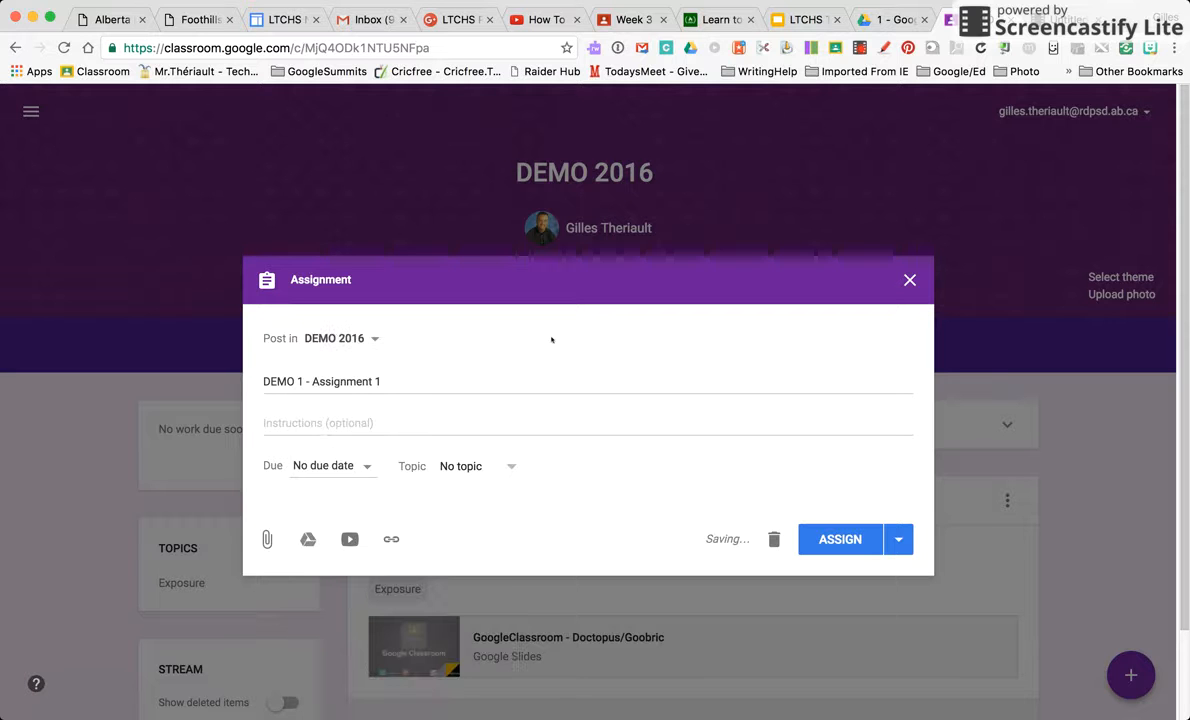
Enter the assignment instructions "Please use this presentation to start."
{"action": "left_click", "coordinate": [362, 422]}
{"action": "type", "text": "Please use this "}
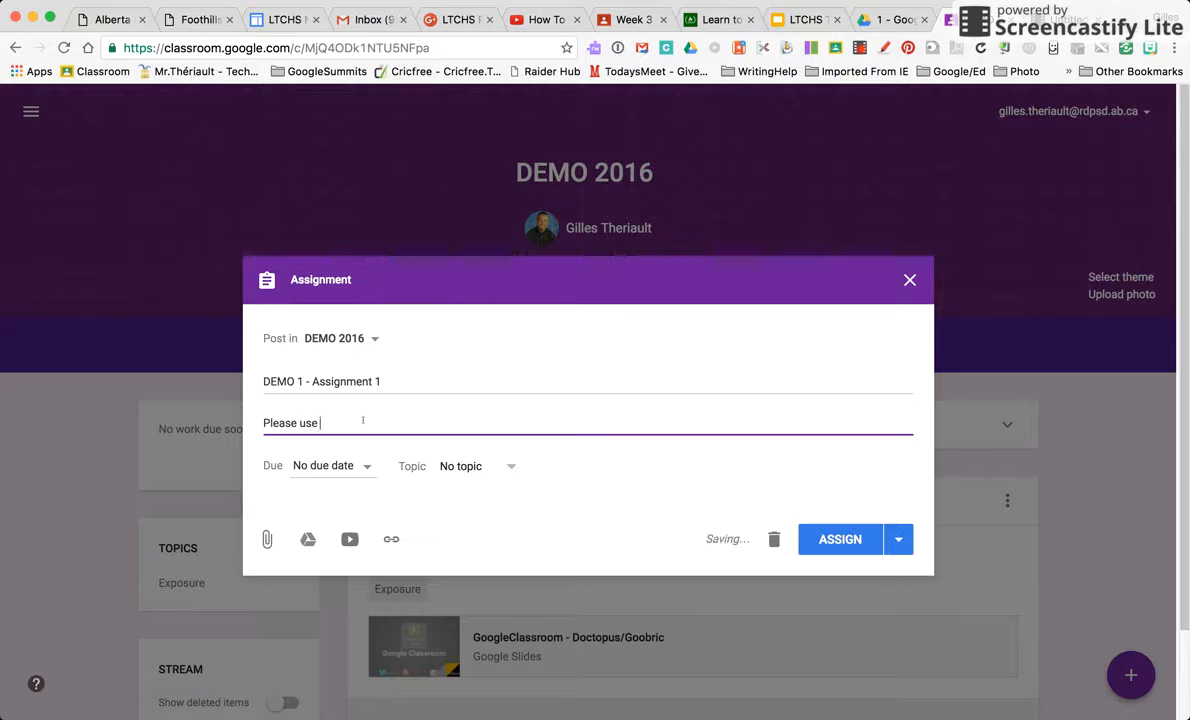
{"action": "type", "text": "pre"}
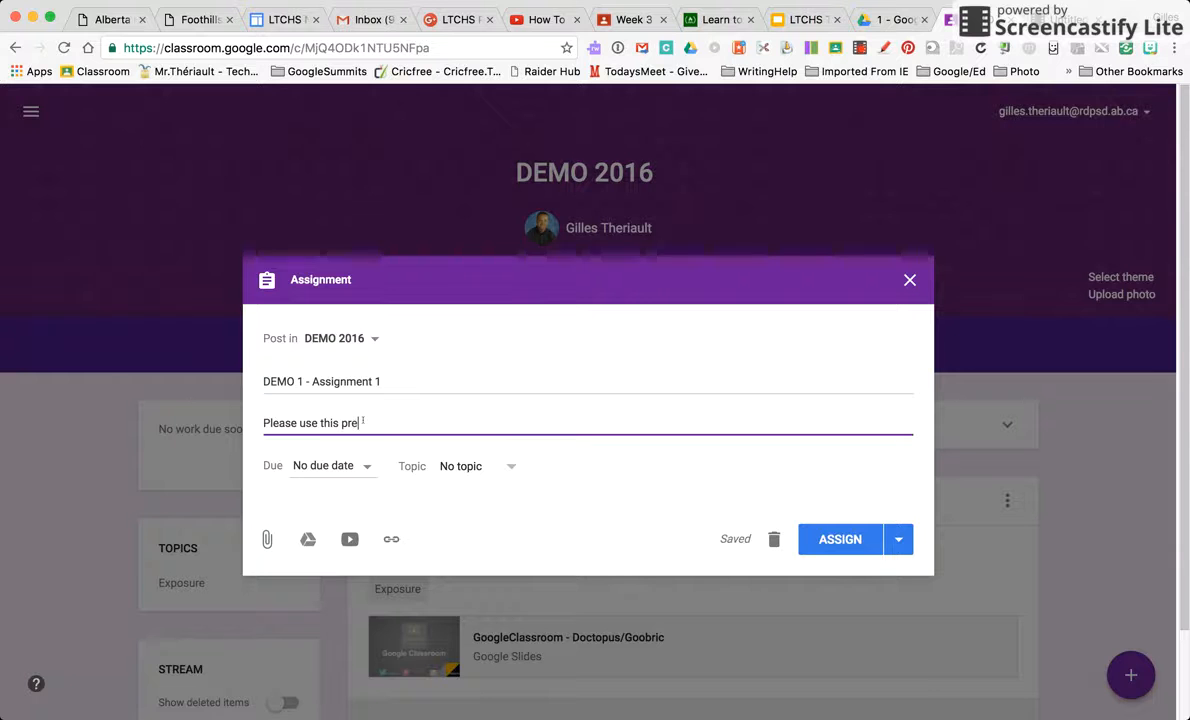
{"action": "type", "text": "sentation to"}
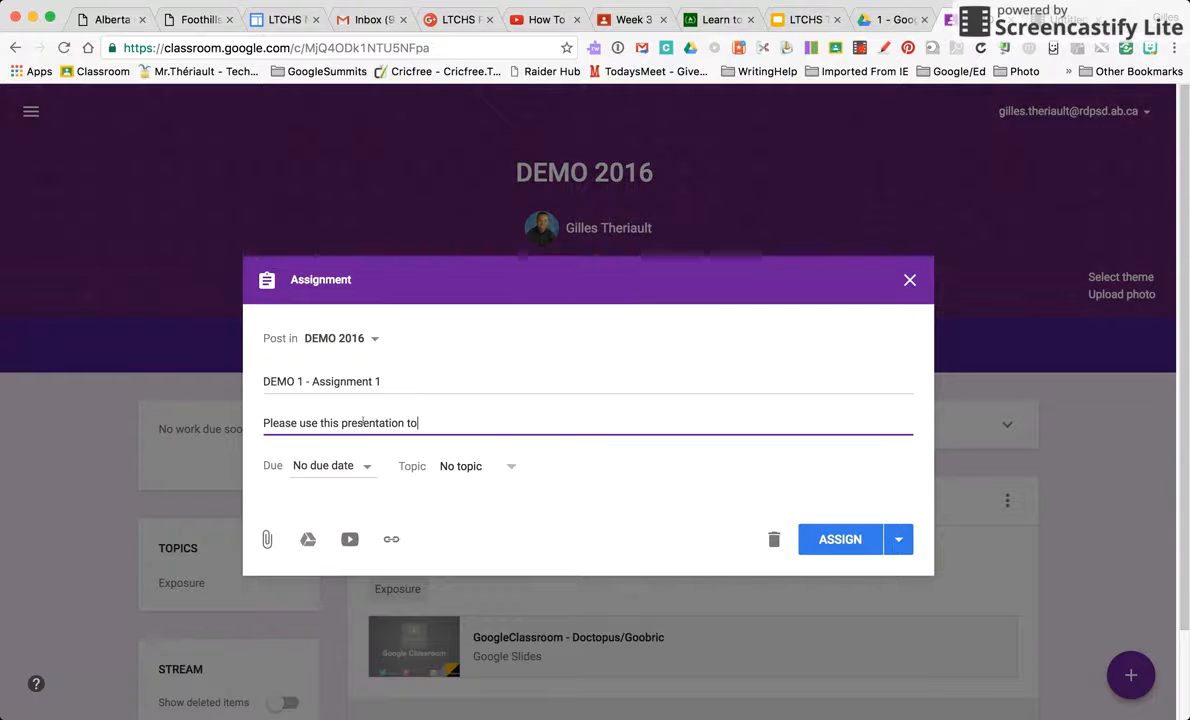
{"action": "type", "text": " start."}
Set the assignment's due date to Sep 22, 2016 at 3:10 PM and its topic to Exposure
{"action": "left_click", "coordinate": [346, 466]}
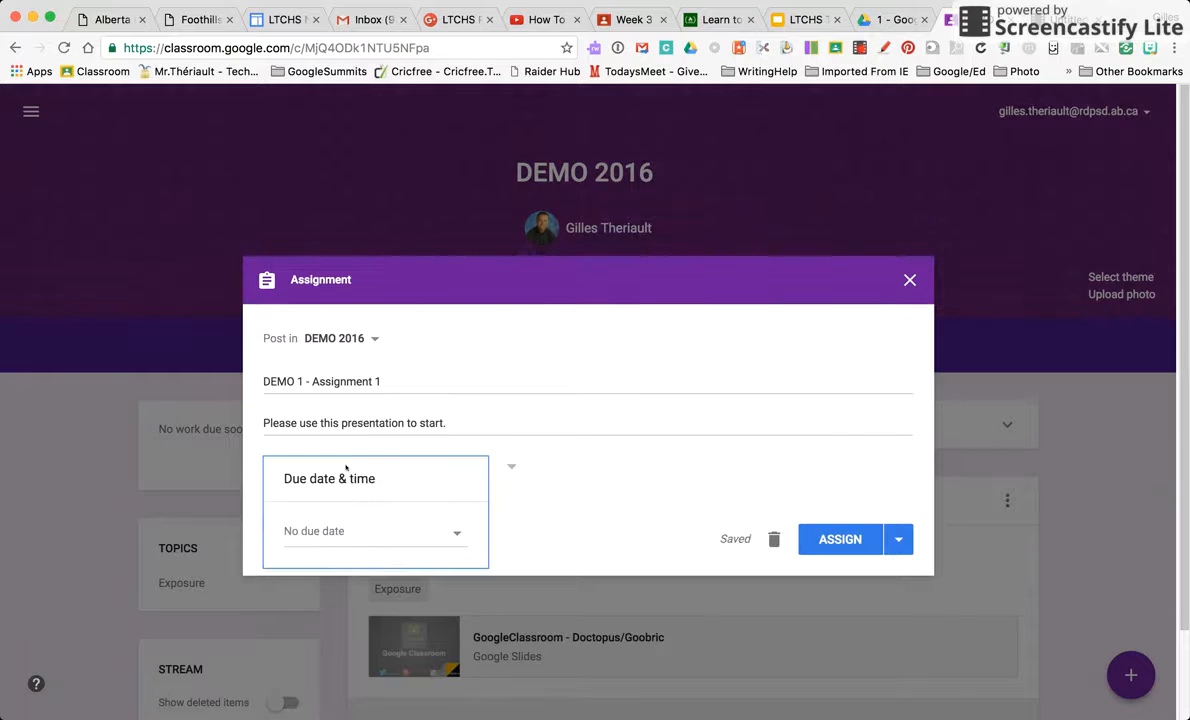
{"action": "left_click", "coordinate": [320, 531]}
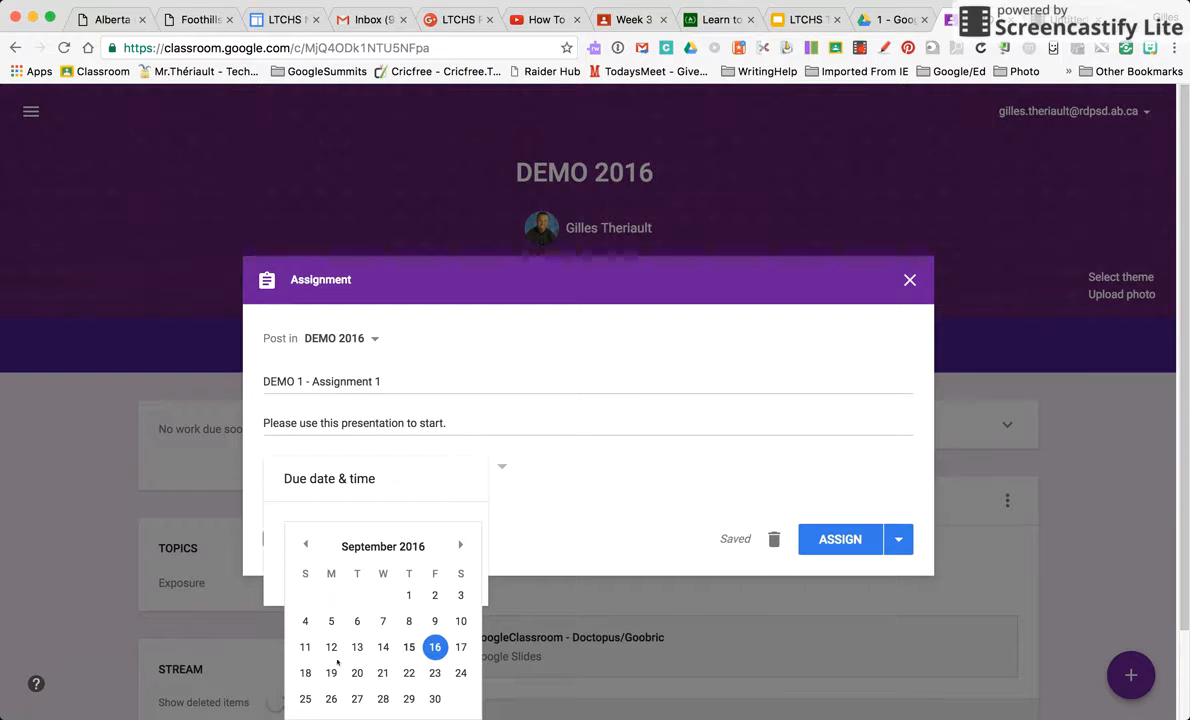
{"action": "left_click", "coordinate": [409, 673]}
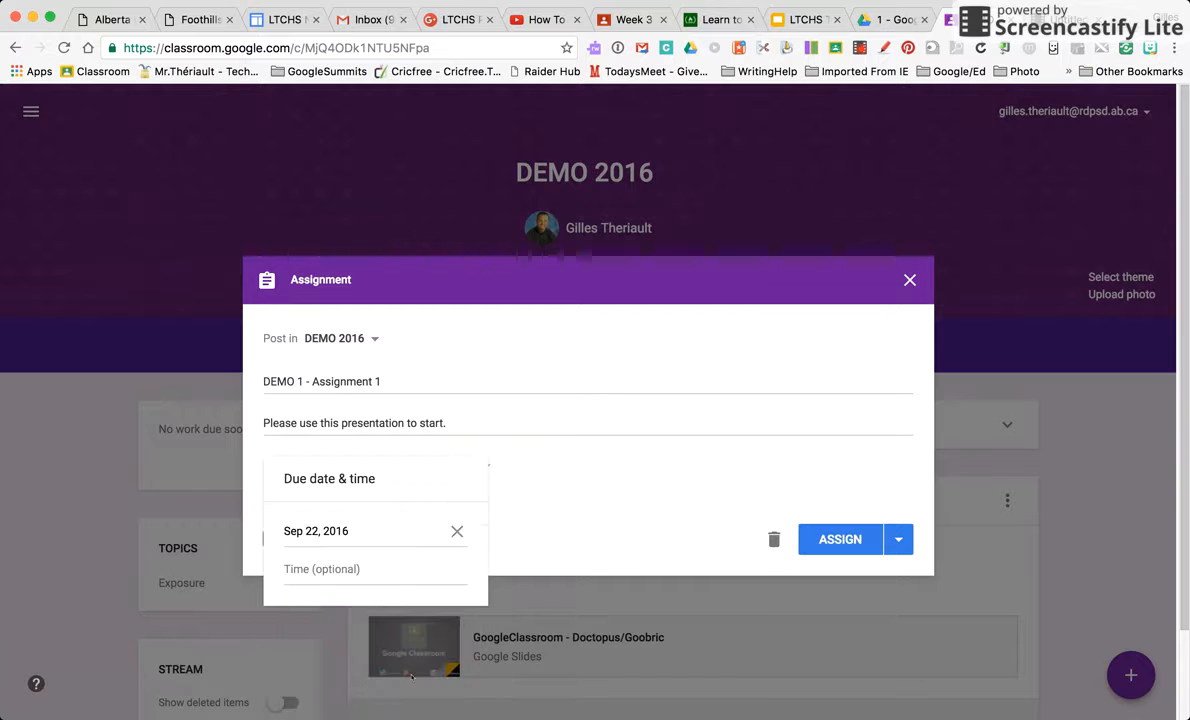
{"action": "left_click", "coordinate": [358, 567]}
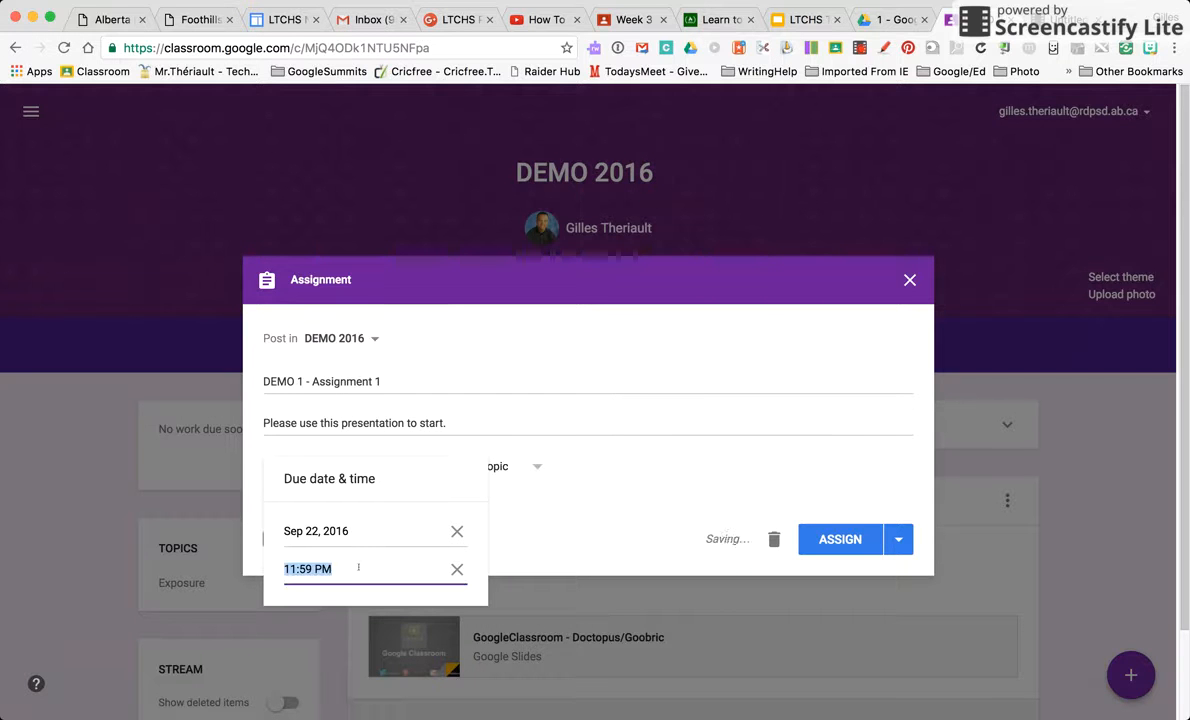
{"action": "type", "text": "3"}
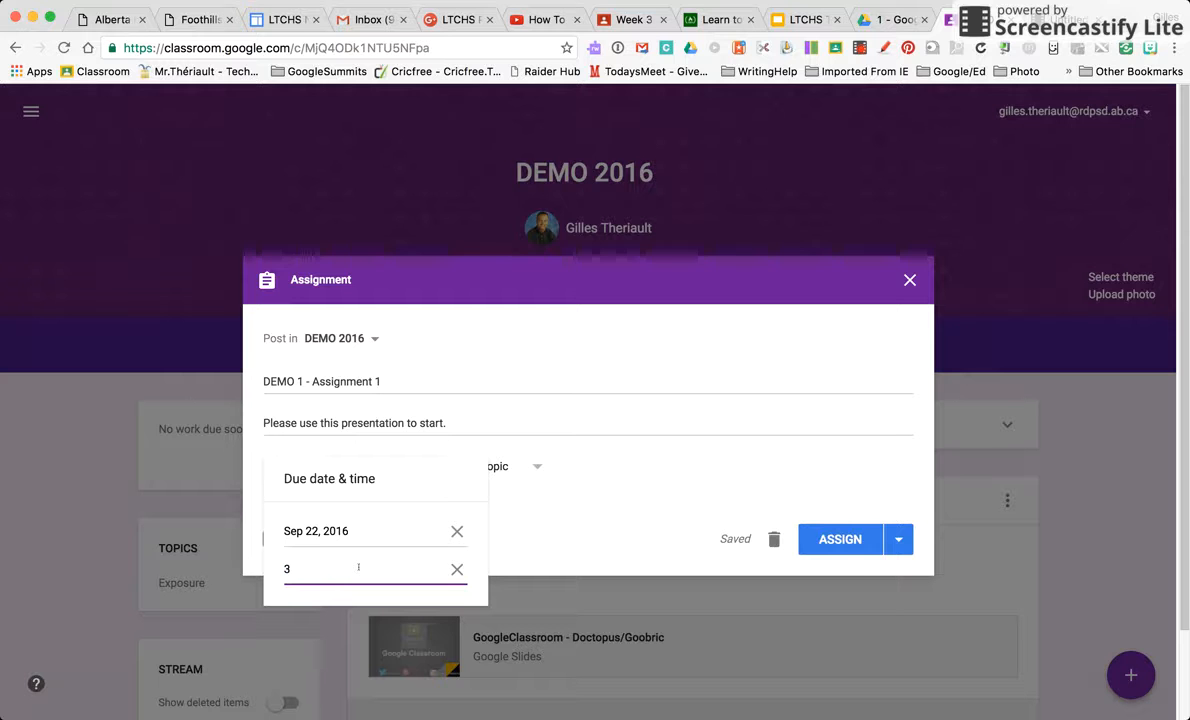
{"action": "type", "text": ":10 PM"}
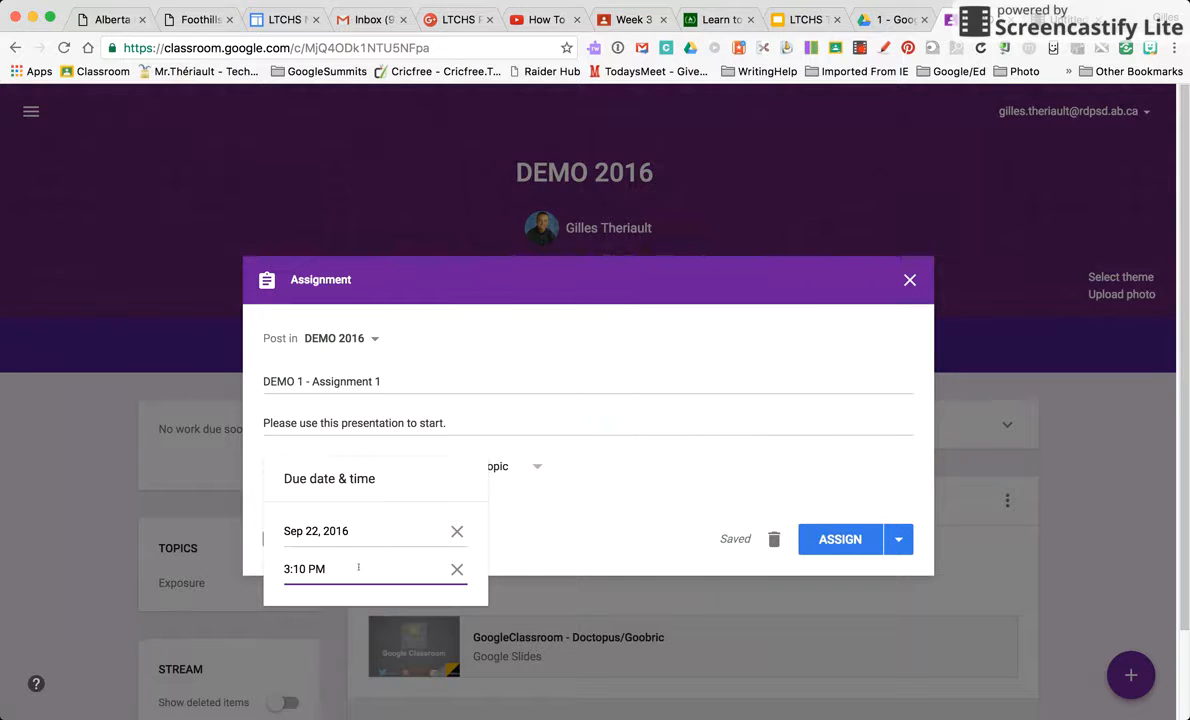
{"action": "left_click", "coordinate": [507, 506]}
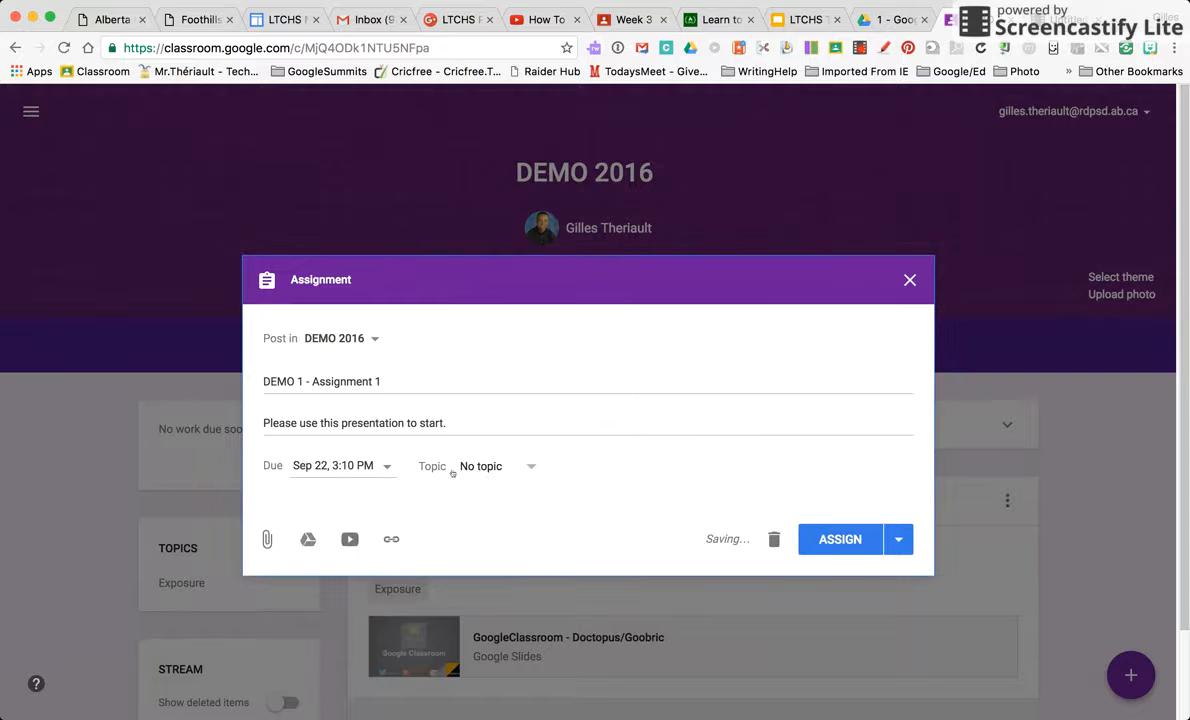
{"action": "left_click", "coordinate": [529, 467]}
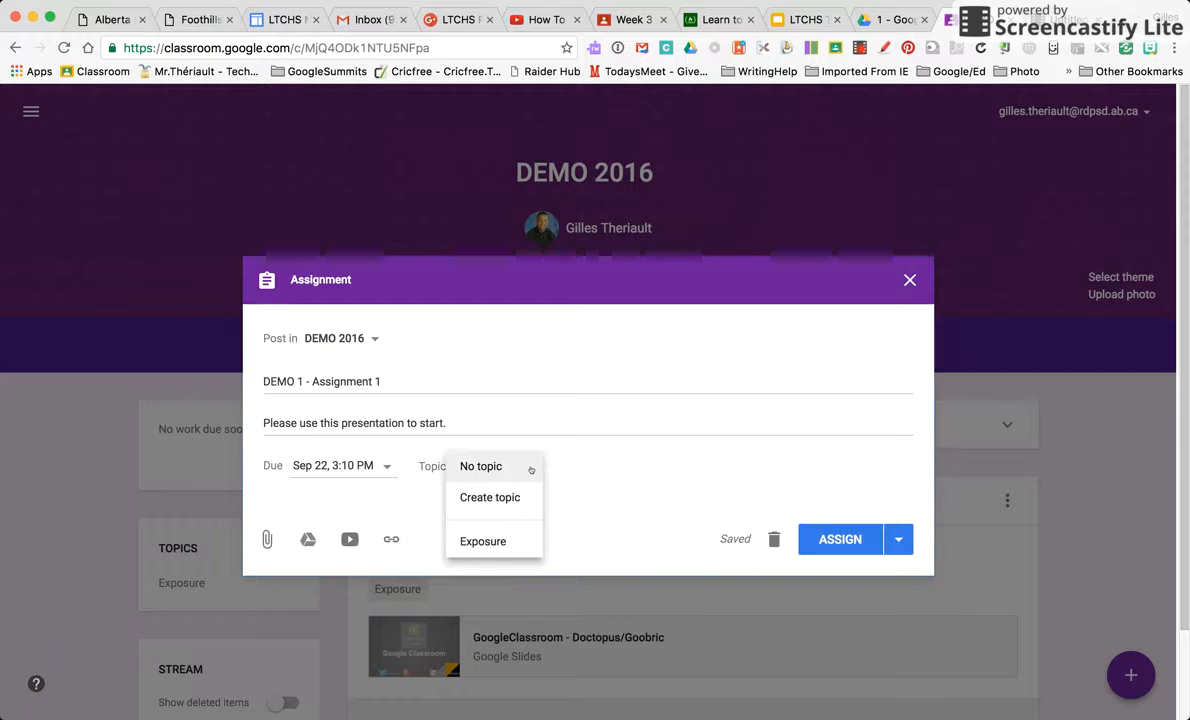
{"action": "left_click", "coordinate": [495, 542]}
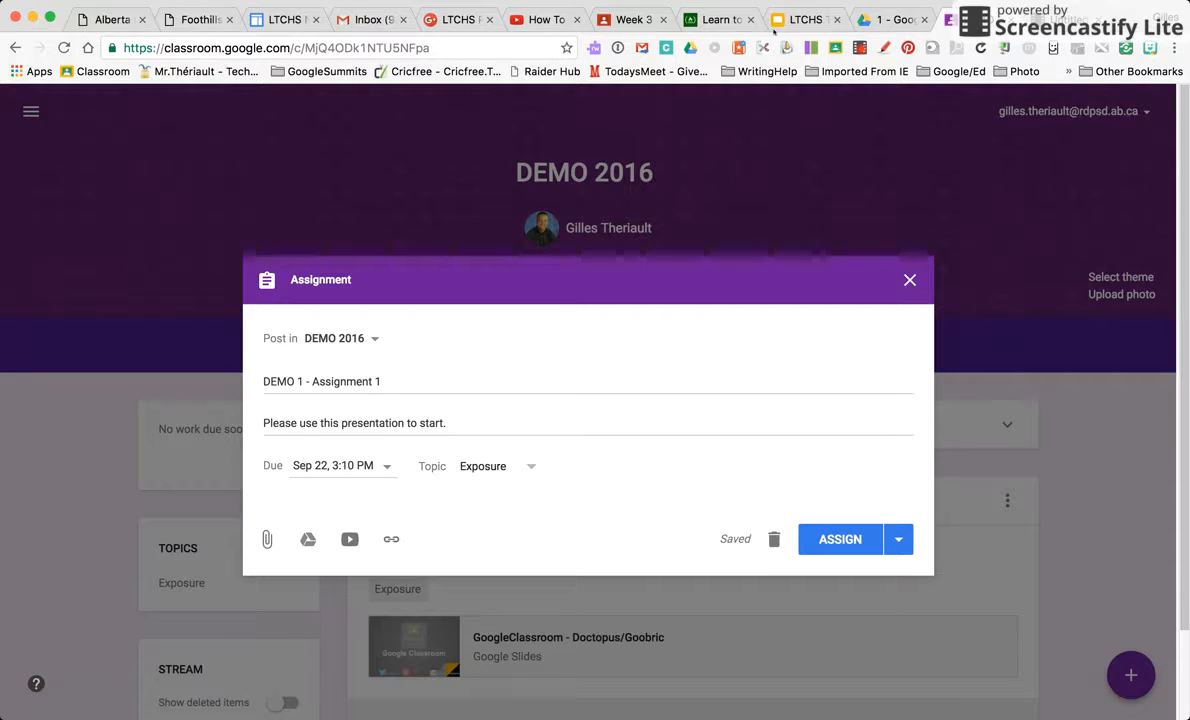
Switch to Google Drive and expand the My Drive folder tree, widening it to show more of the folder names
{"action": "left_click", "coordinate": [886, 21]}
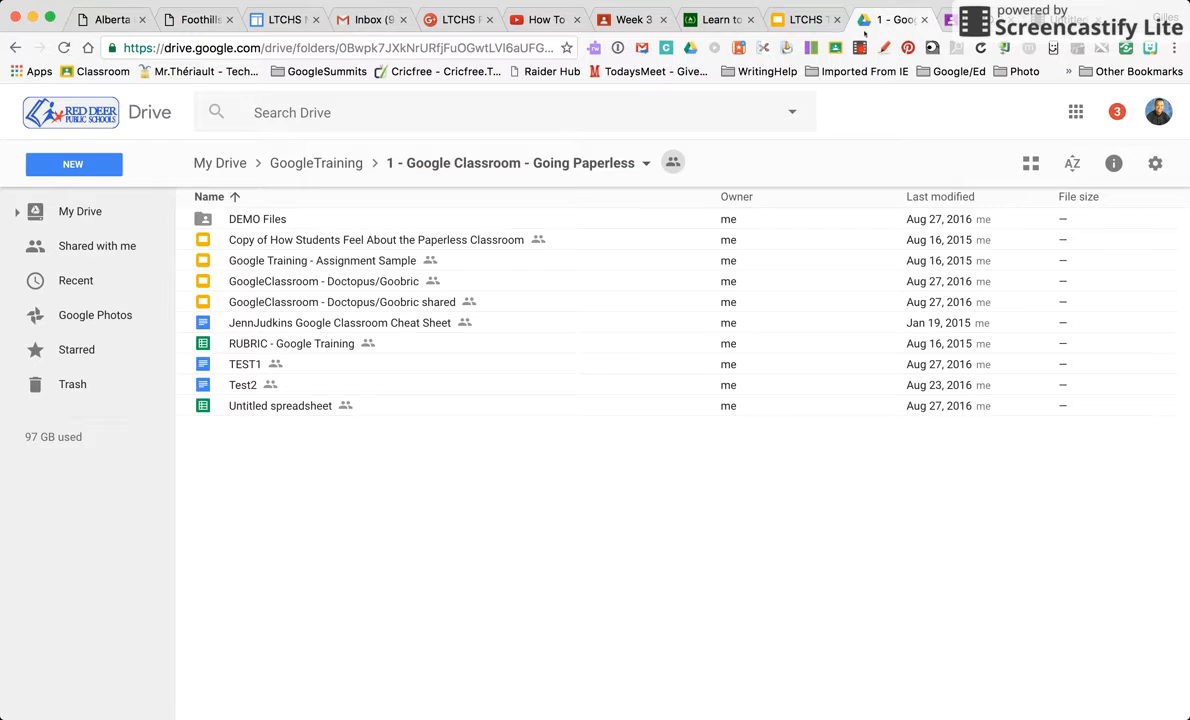
{"action": "left_click", "coordinate": [16, 211]}
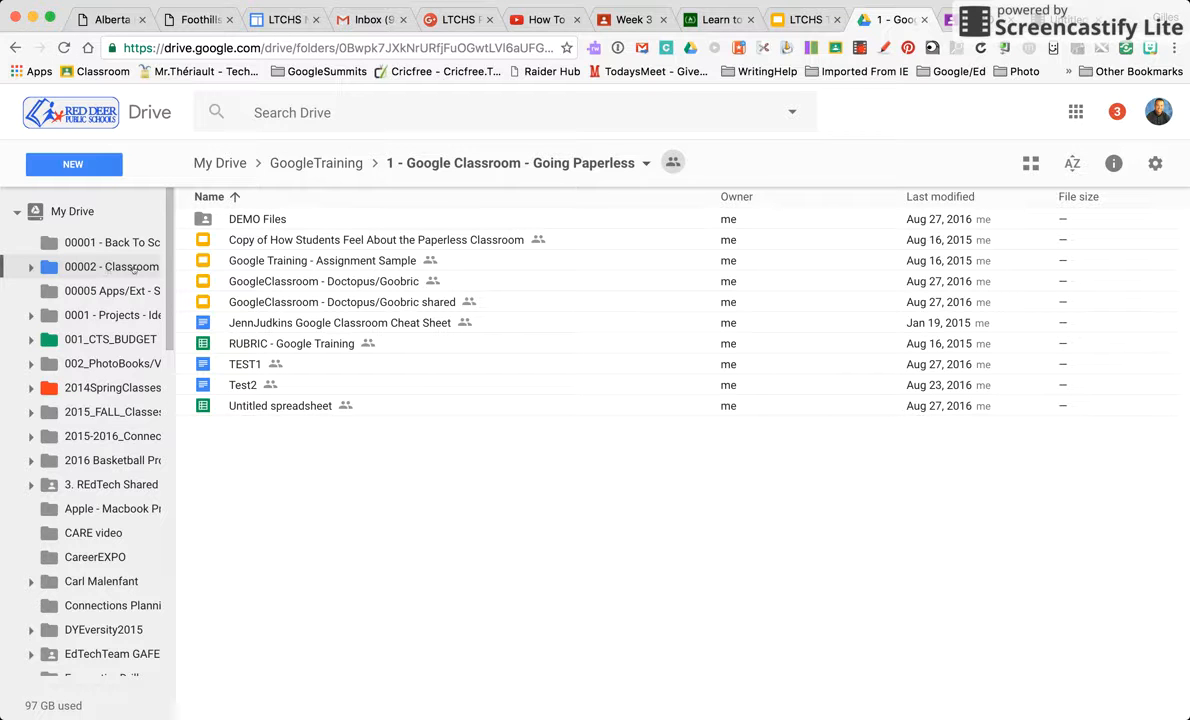
{"action": "left_click_drag", "start_coordinate": [178, 275], "coordinate": [226, 272]}
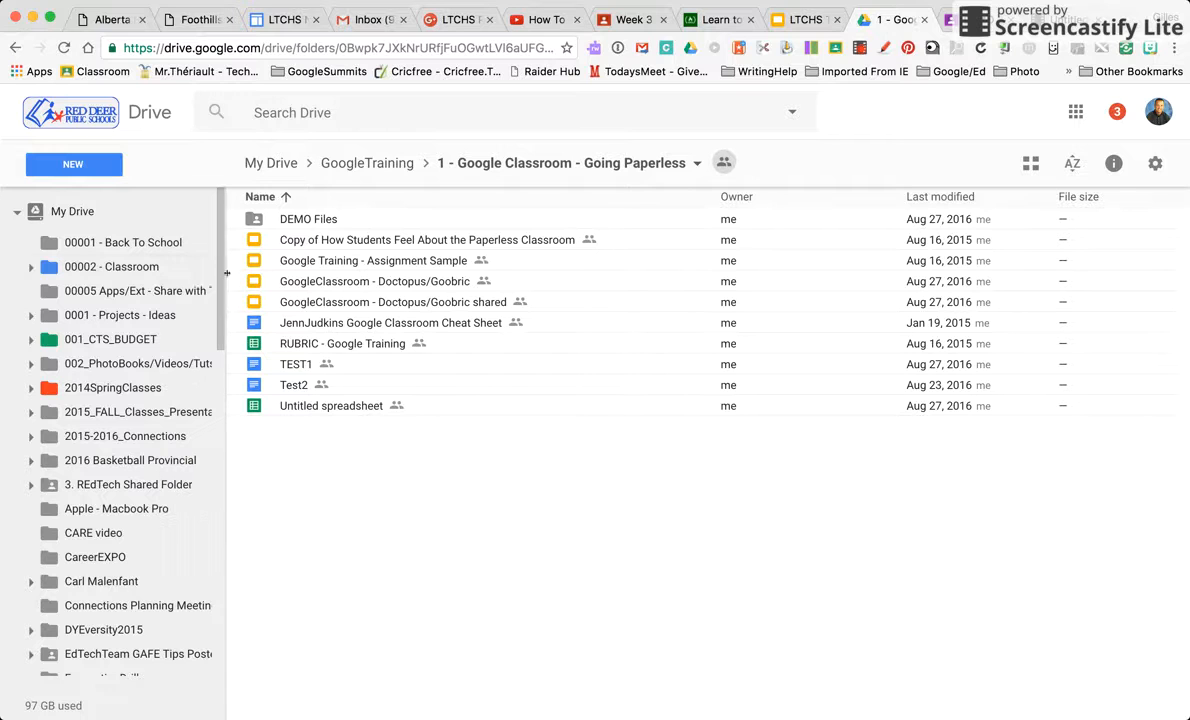
{"action": "right_click", "coordinate": [48, 267]}
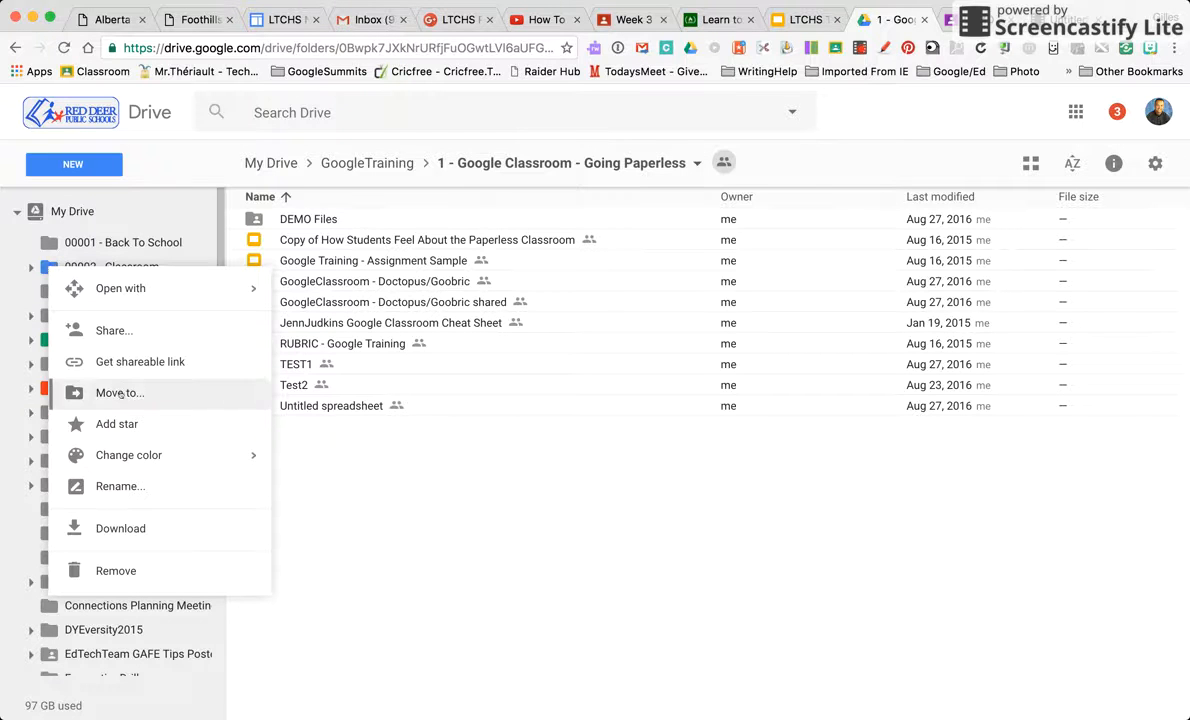
{"action": "mouse_move", "coordinate": [155, 456]}
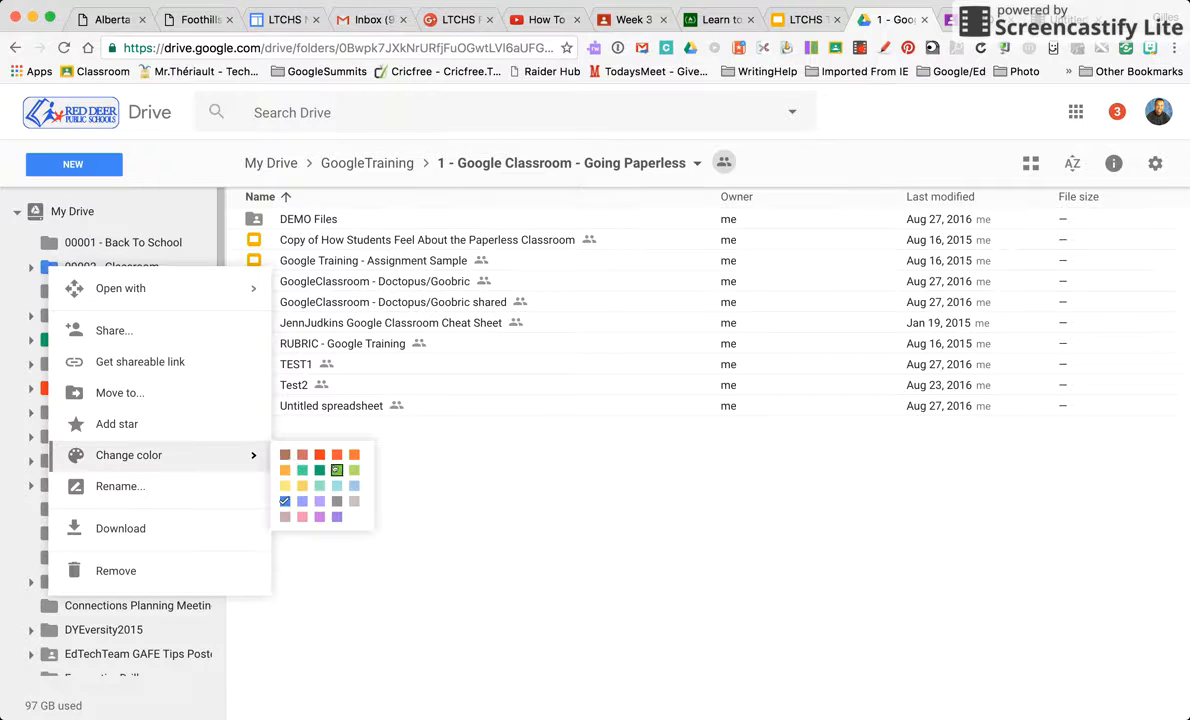
{"action": "left_click", "coordinate": [431, 499]}
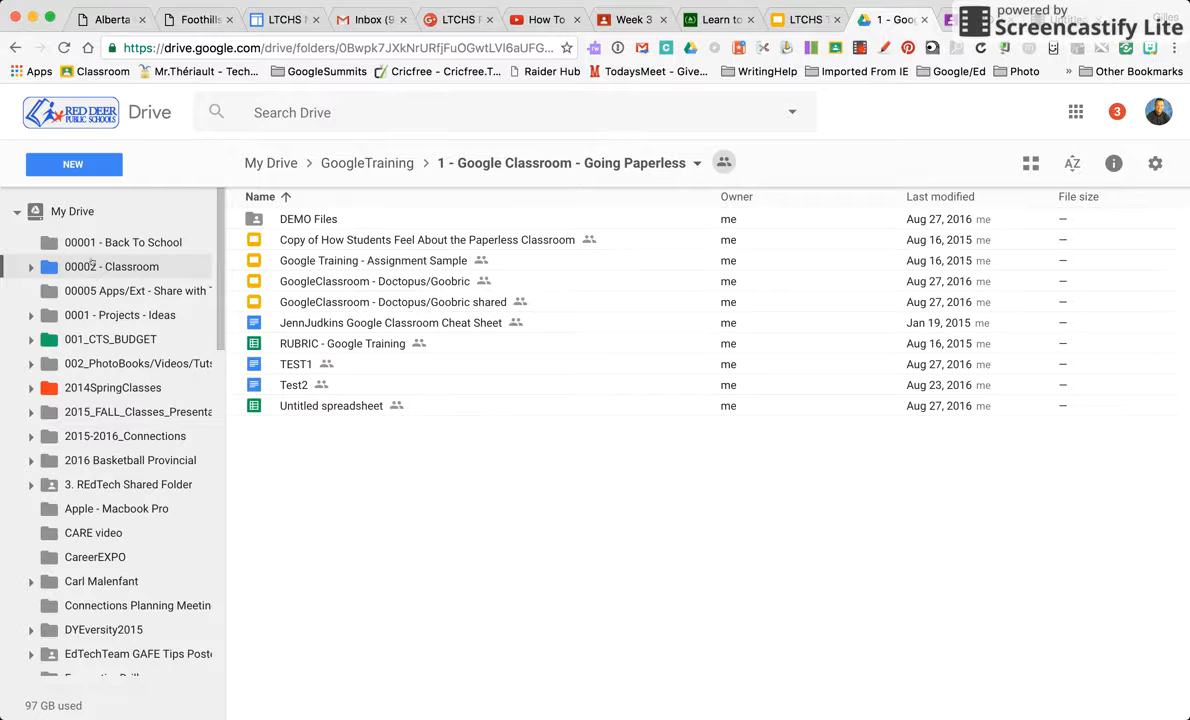
Open the DEMO 2016 class folder inside the 00002 - Classroom folder of My Drive
{"action": "left_click", "coordinate": [89, 214]}
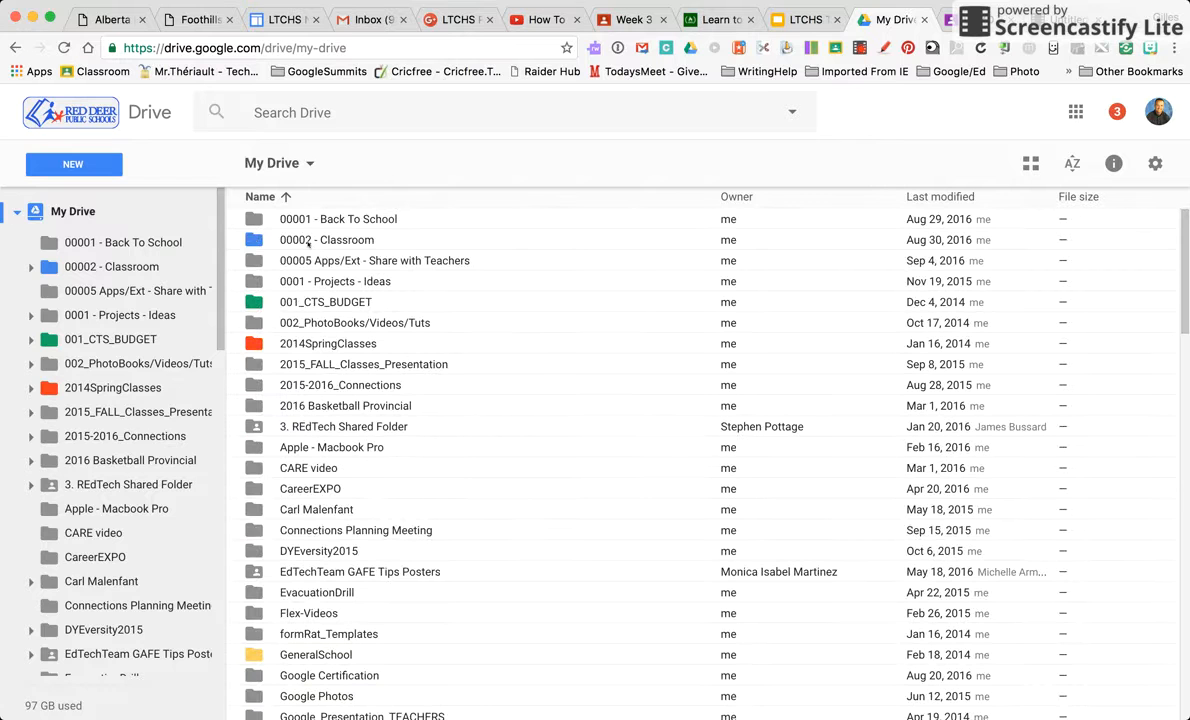
{"action": "left_click", "coordinate": [126, 266]}
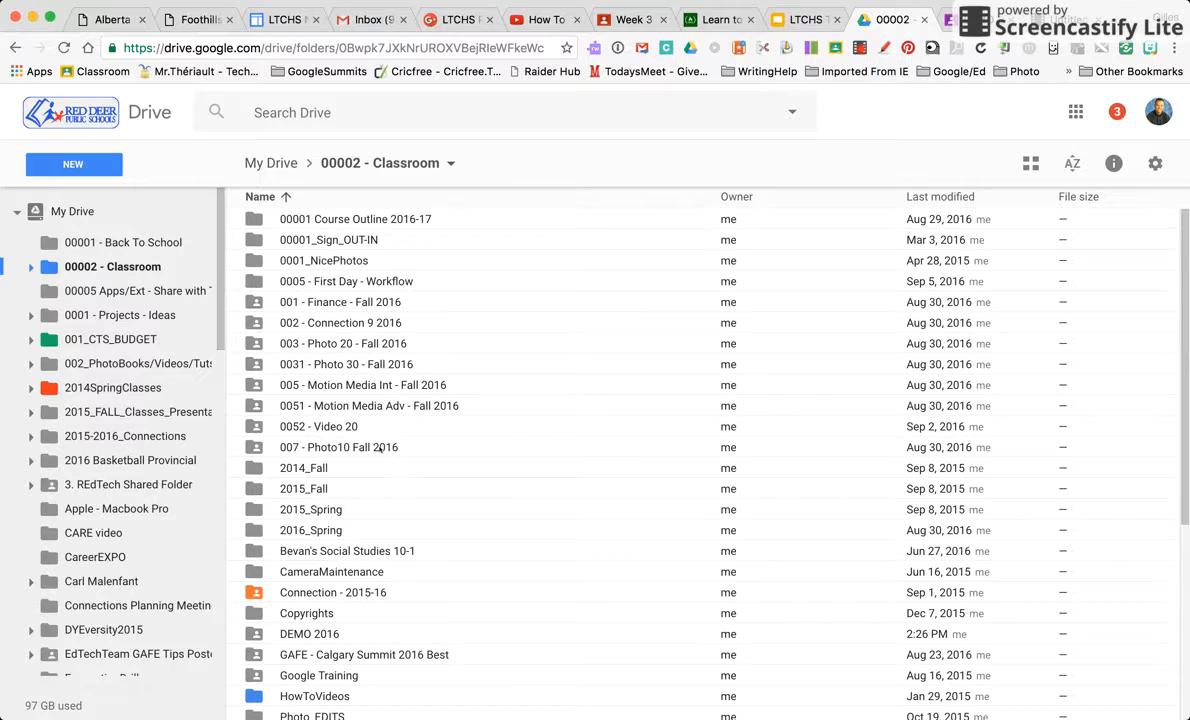
{"action": "scroll", "coordinate": [386, 486], "scroll_direction": "down", "scroll_amount": 5}
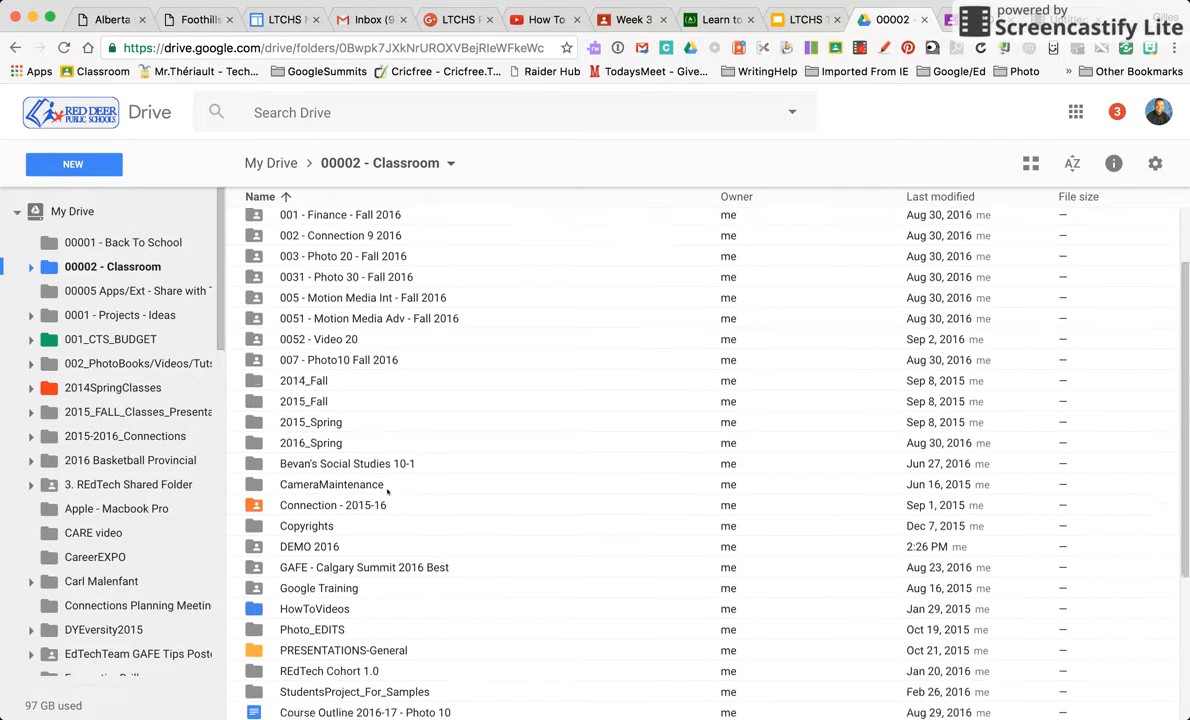
{"action": "scroll", "coordinate": [386, 491], "scroll_direction": "down", "scroll_amount": 1}
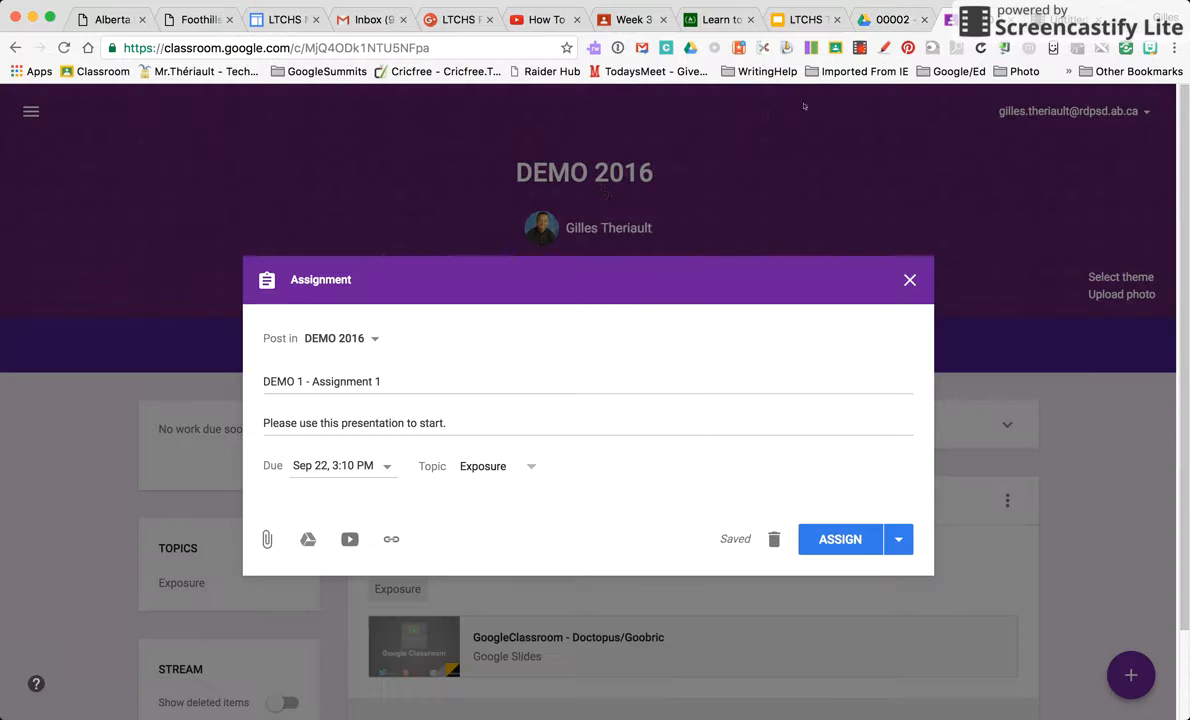
{"action": "left_click", "coordinate": [880, 19]}
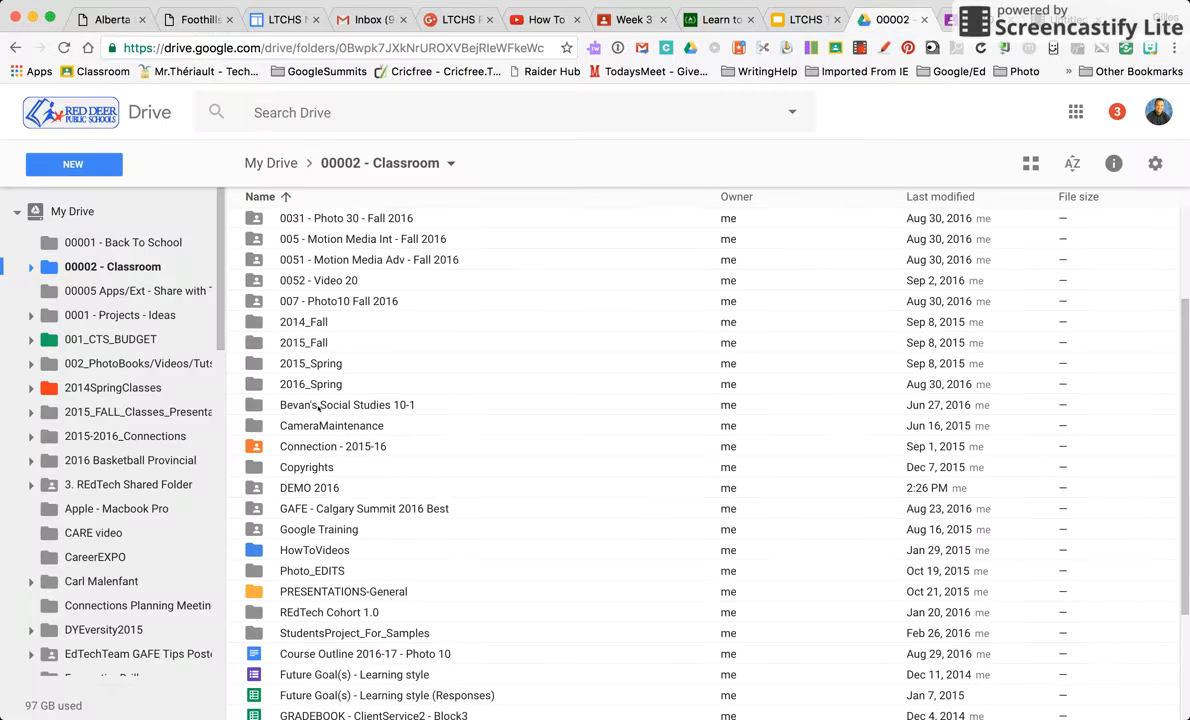
{"action": "double_click", "coordinate": [307, 488]}
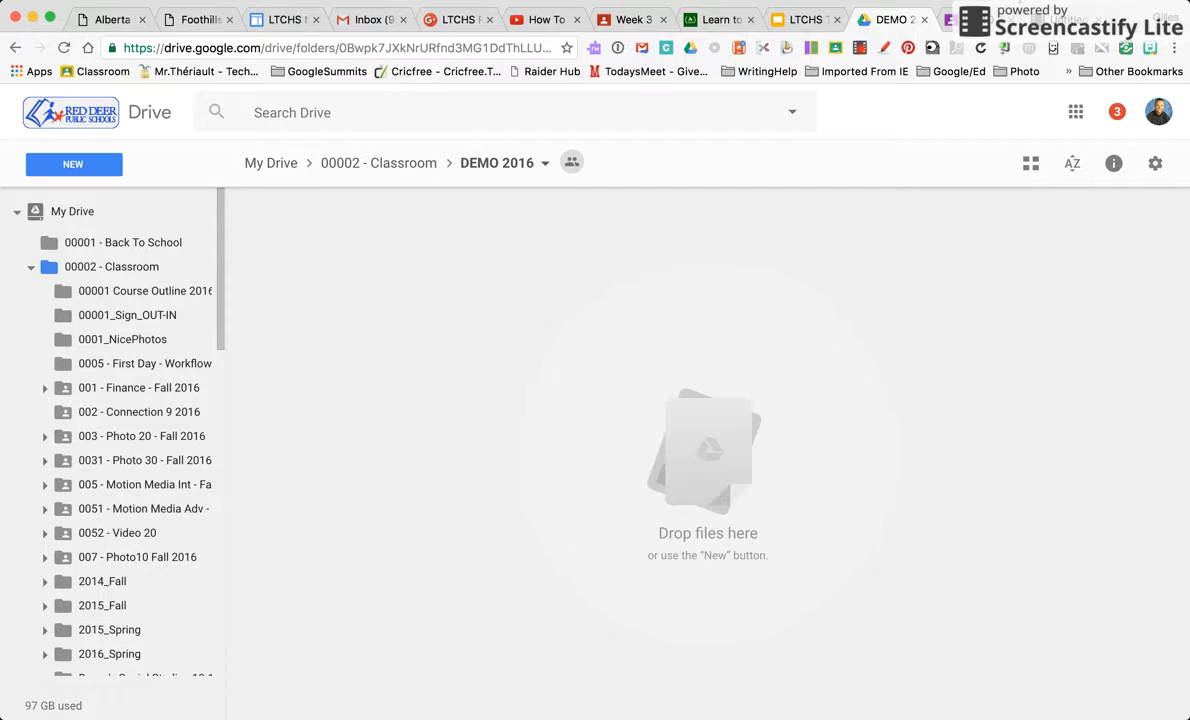
Create a new Google Docs document in the shared DEMO 2016 folder of Google Drive, accepting the folder's sharing permissions
{"action": "left_click", "coordinate": [968, 20]}
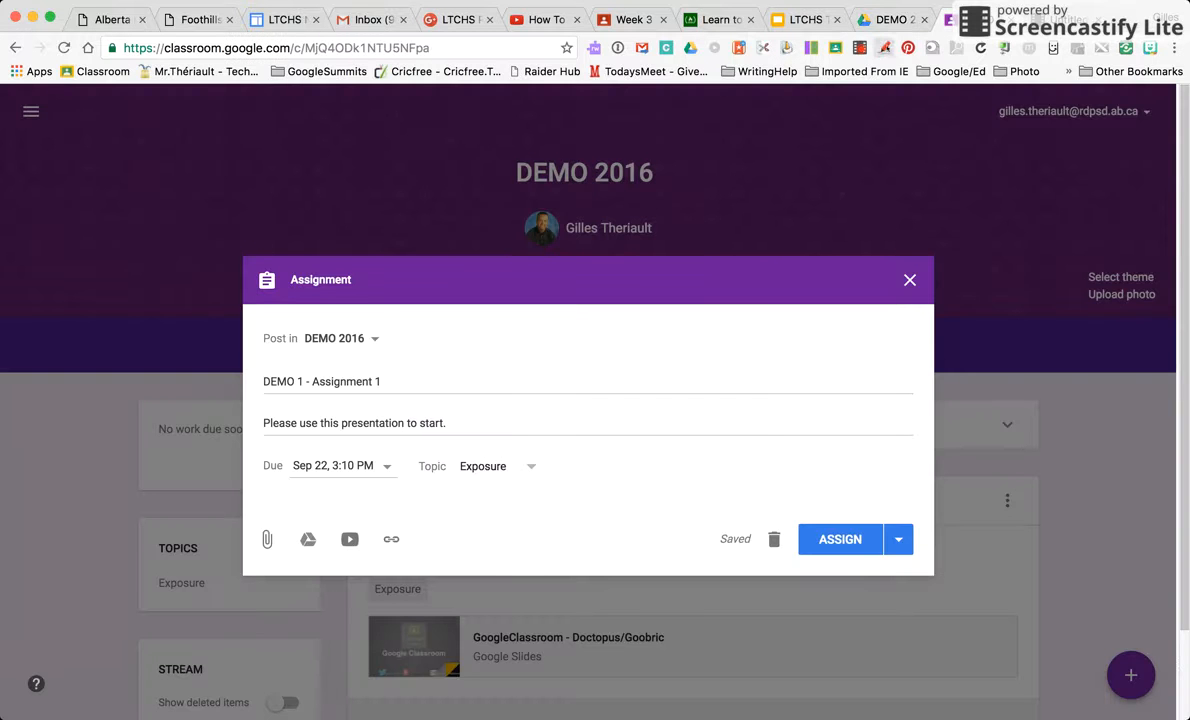
{"action": "left_click", "coordinate": [878, 20]}
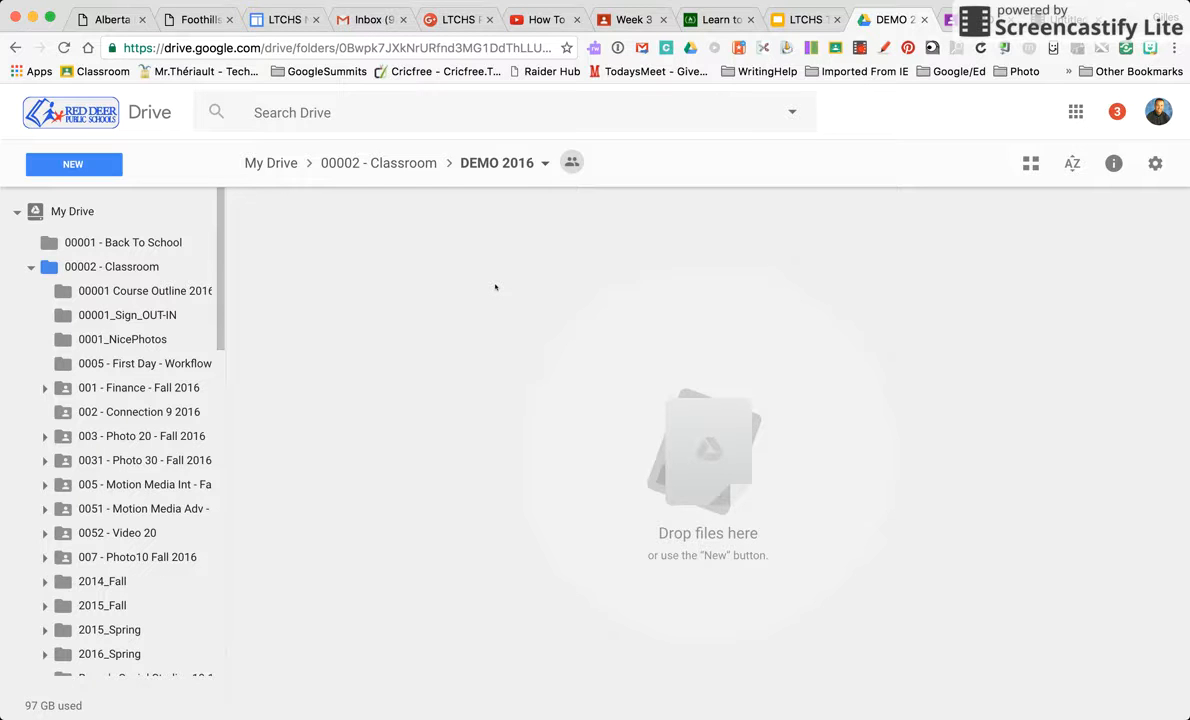
{"action": "left_click", "coordinate": [94, 164]}
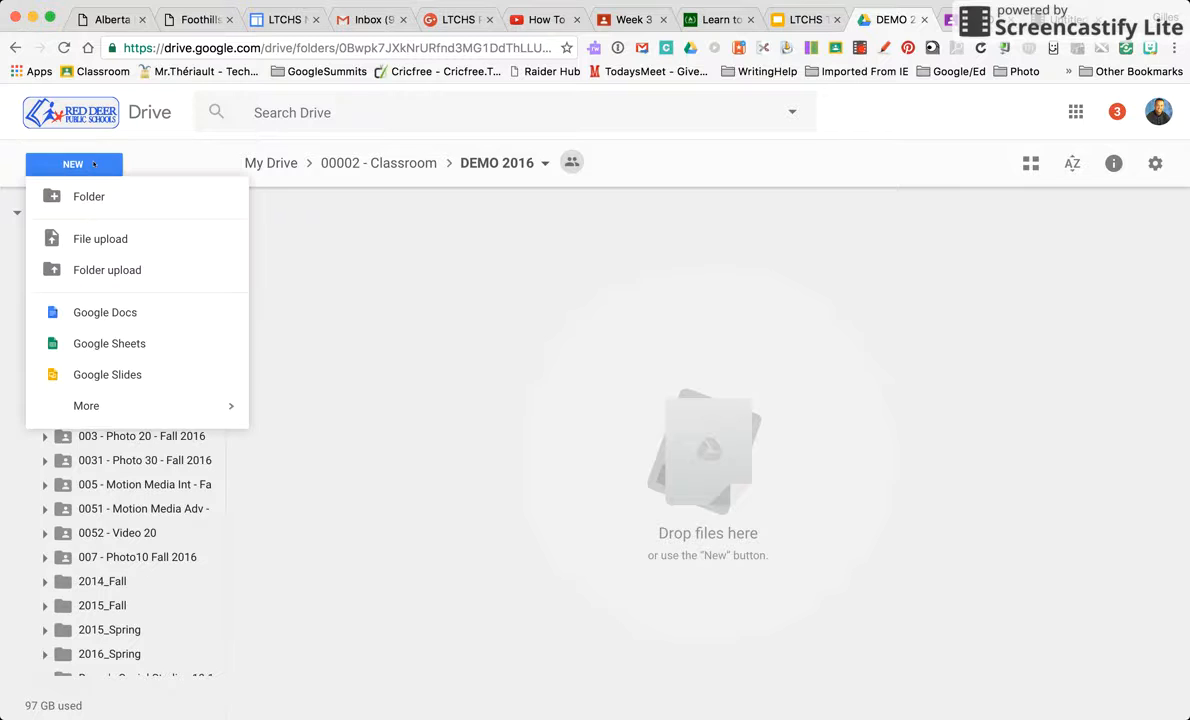
{"action": "left_click", "coordinate": [105, 313]}
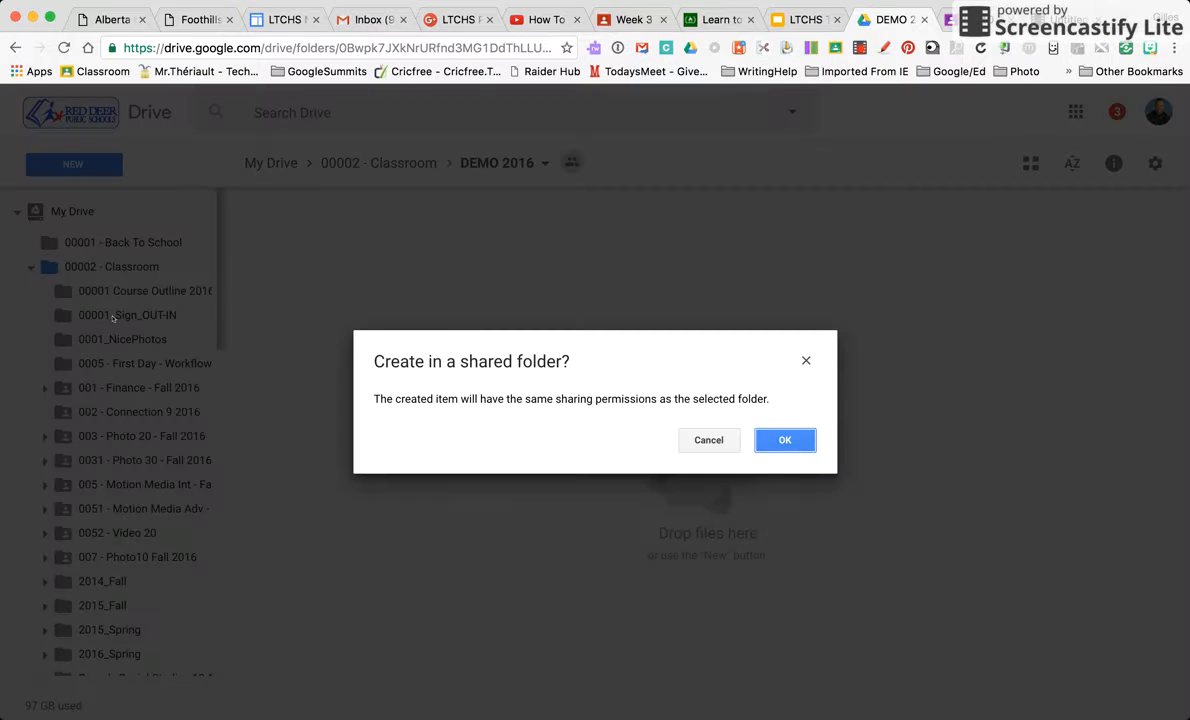
{"action": "left_click", "coordinate": [778, 434]}
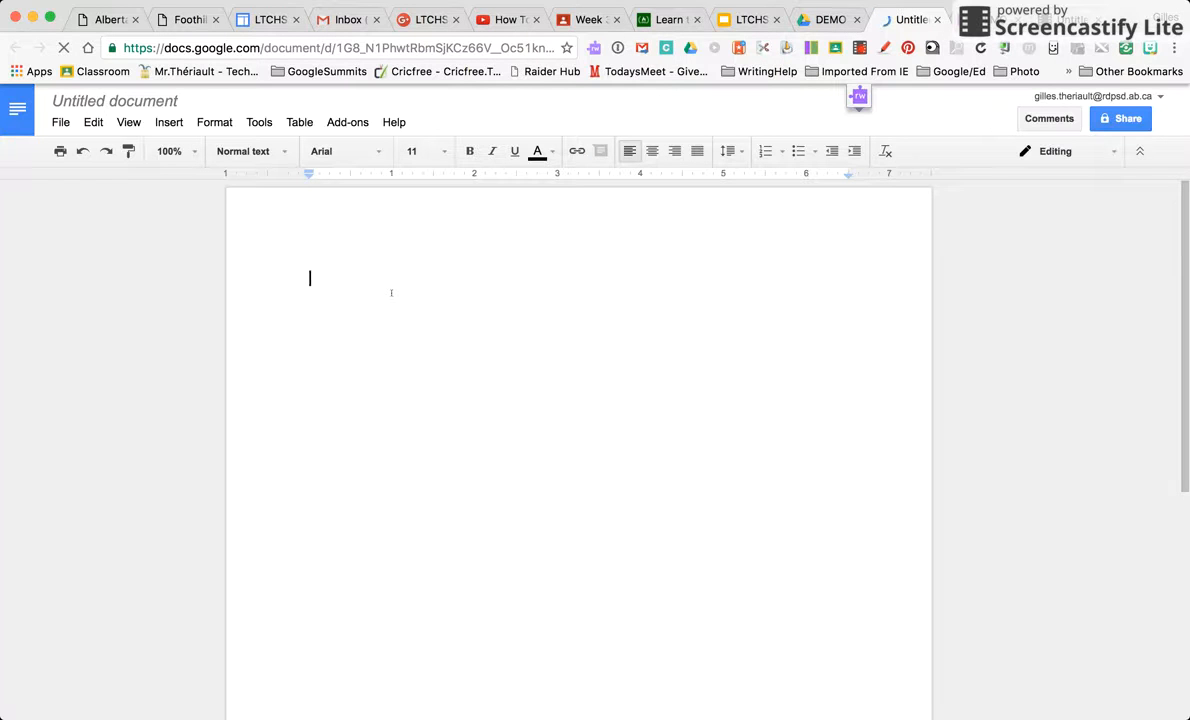
Write "Please use this doc for your assignment." in the new document
{"action": "type", "text": "Please use thi"}
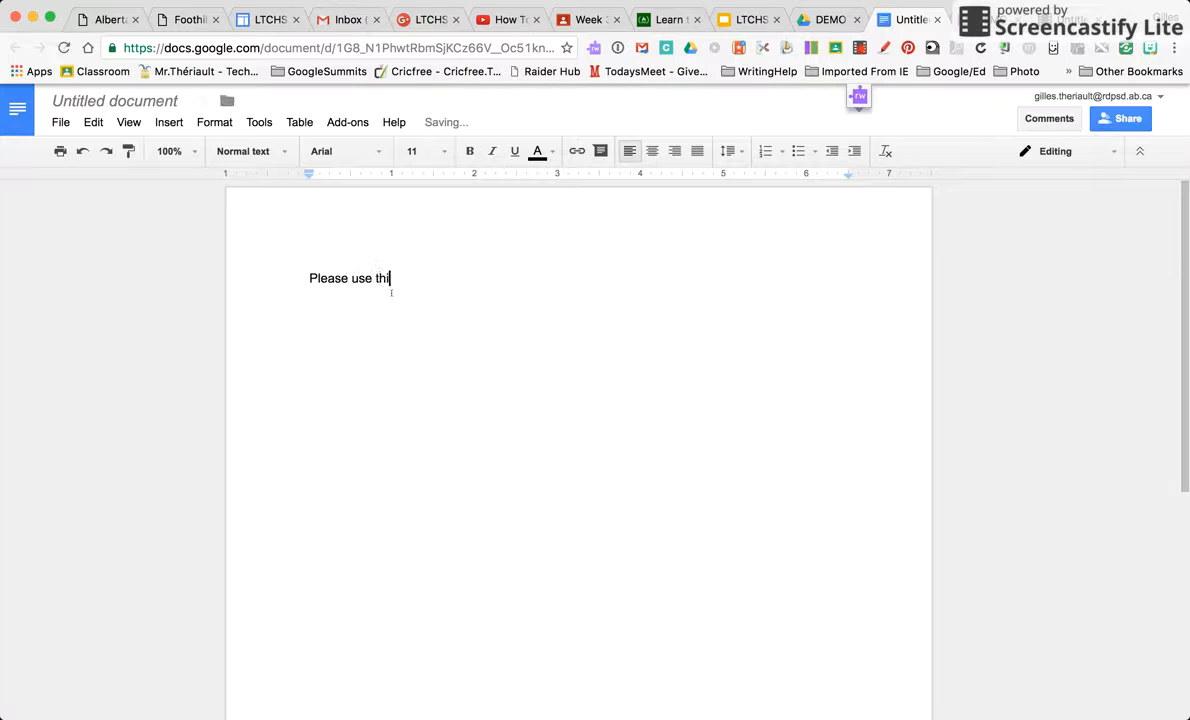
{"action": "type", "text": "s doc for"}
{"action": "type", "text": "your ass"}
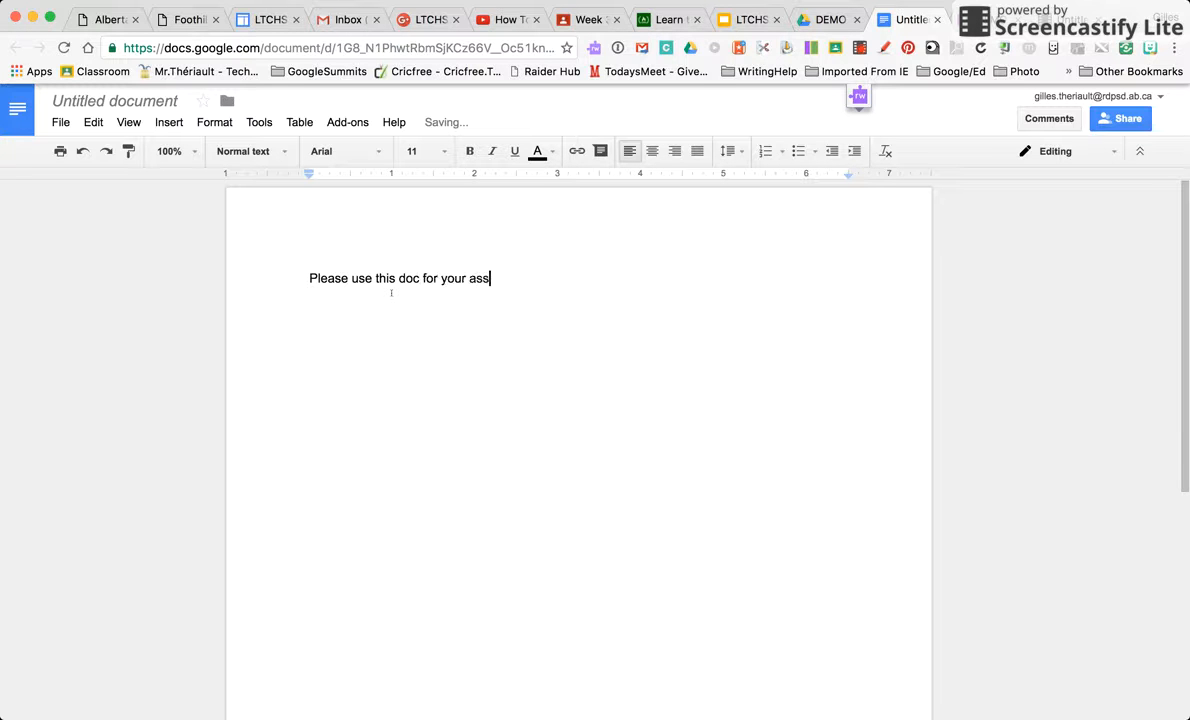
{"action": "type", "text": "ignment."}
Name the document "Exposure - Assignment 1 _" and close it
{"action": "left_click", "coordinate": [112, 101]}
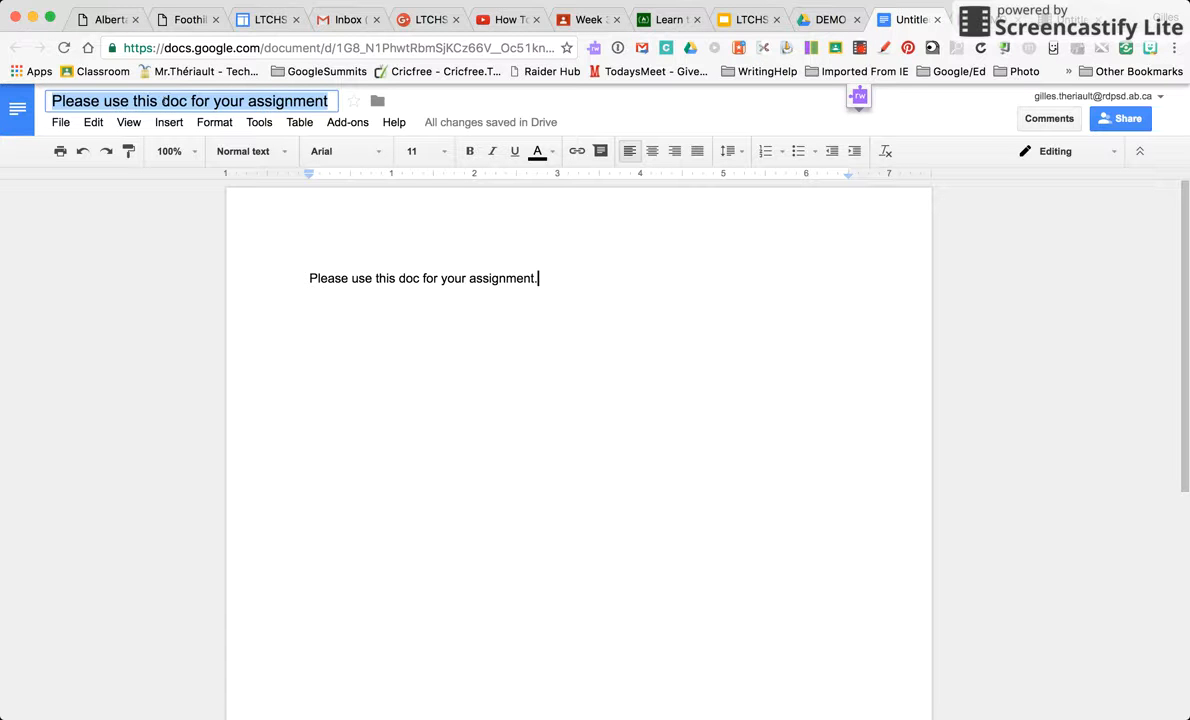
{"action": "type", "text": "Exposu"}
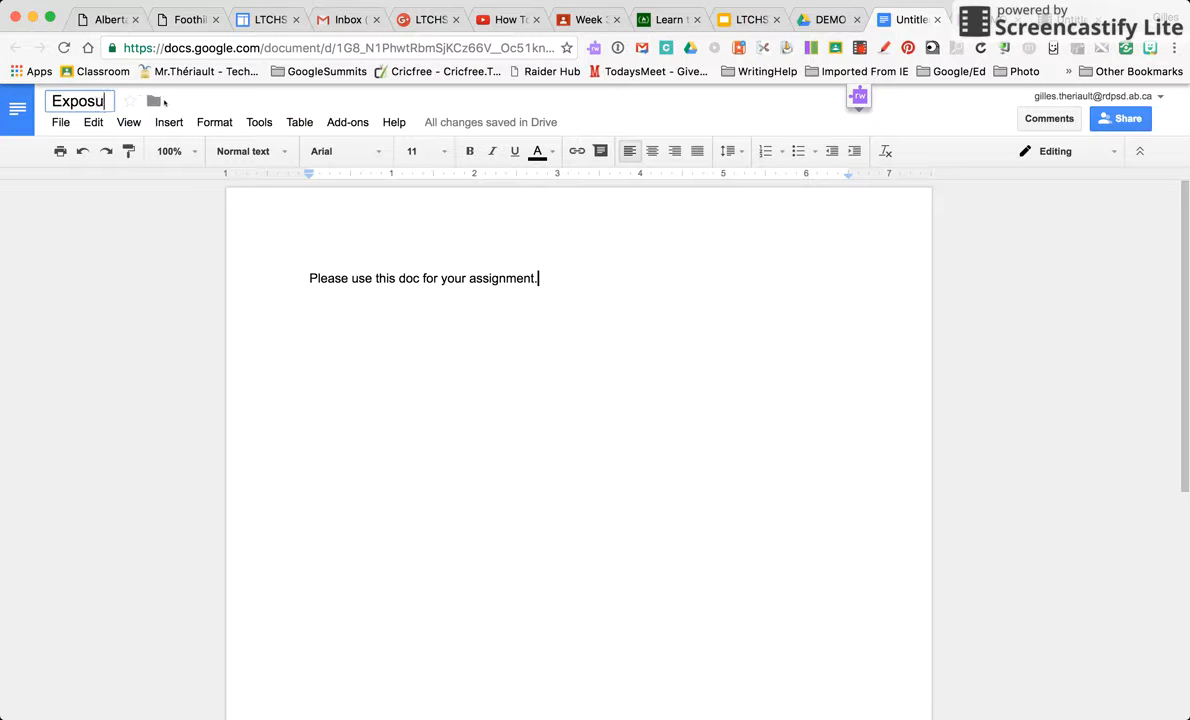
{"action": "type", "text": "re - A"}
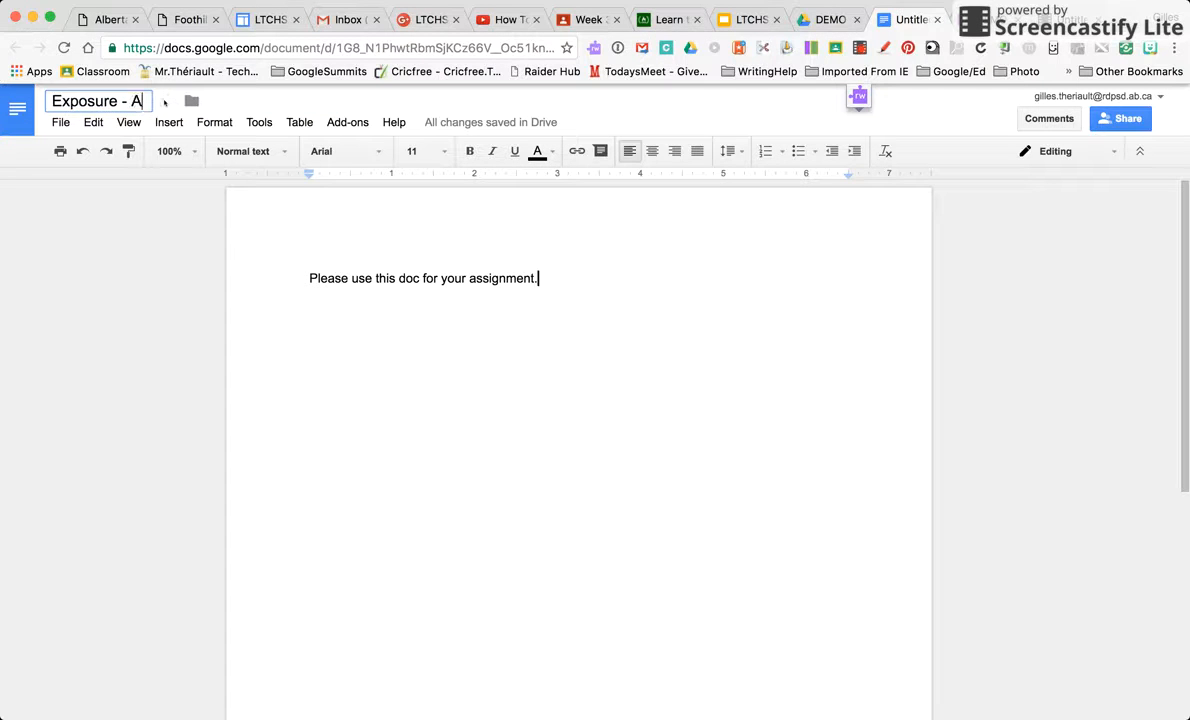
{"action": "type", "text": "ssignment 1"}
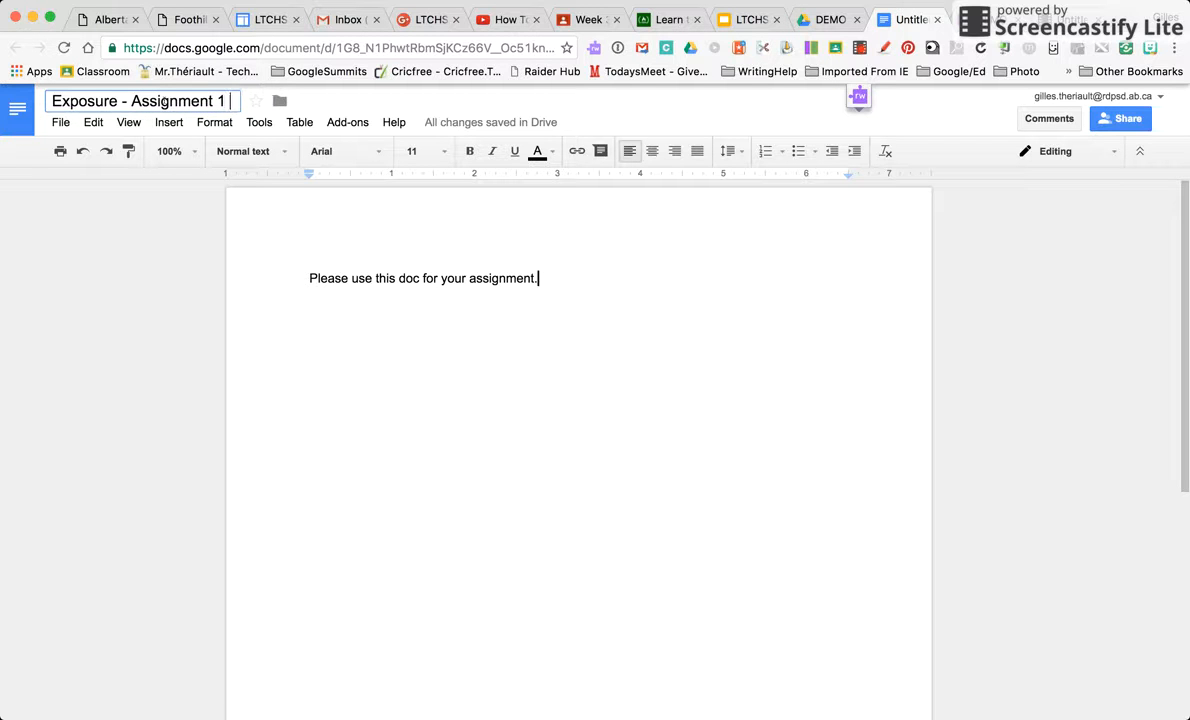
{"action": "type", "text": " _"}
{"action": "left_click", "coordinate": [420, 323]}
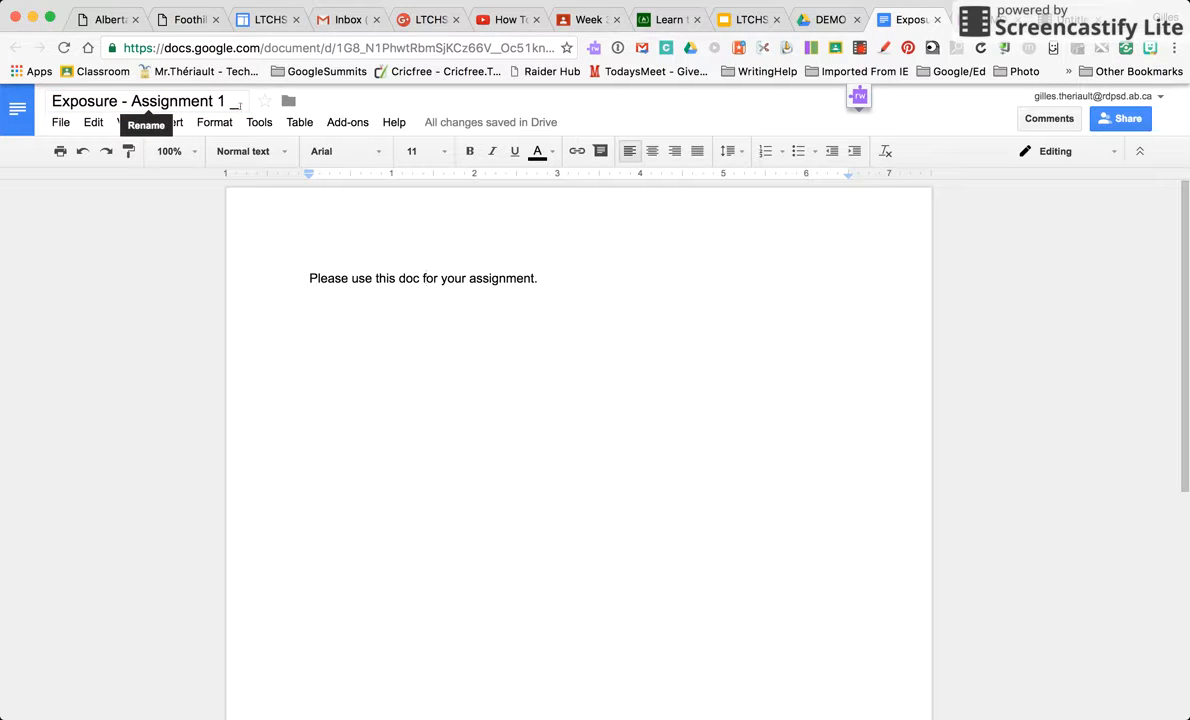
{"action": "left_click", "coordinate": [245, 103]}
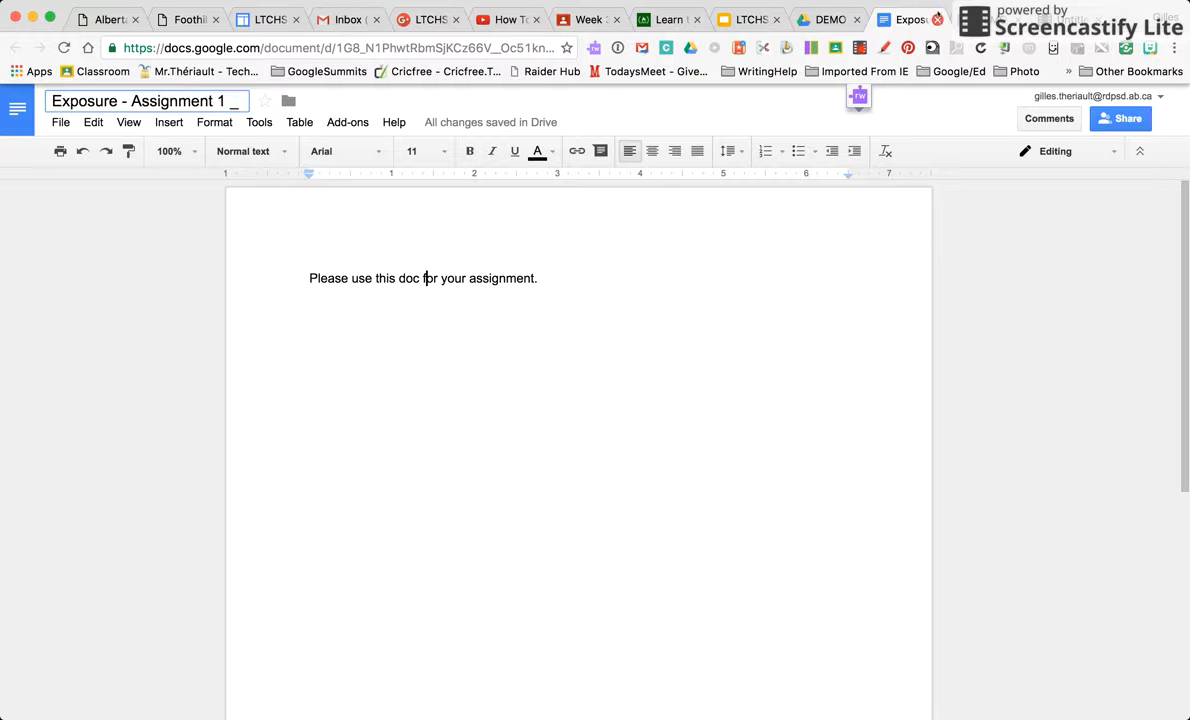
{"action": "left_click", "coordinate": [937, 19]}
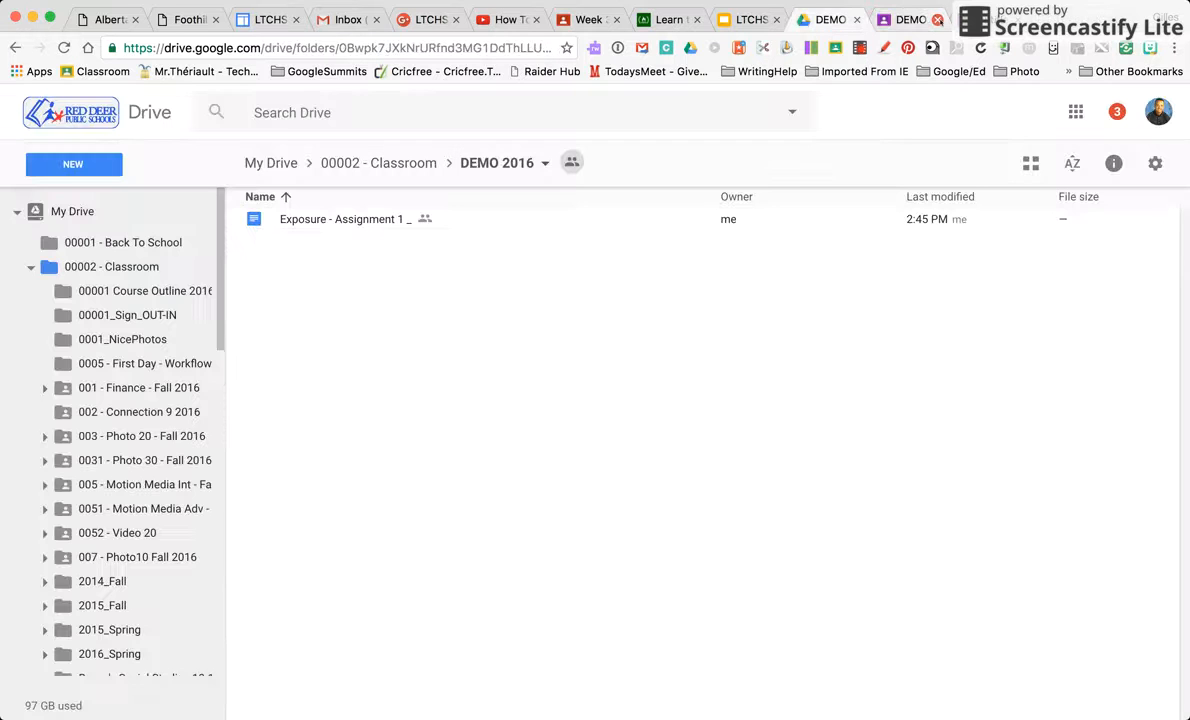
Switch to the Google Classroom assignment and attach the recent Drive file "Exposure - Assignment 1 _" to it
{"action": "left_click", "coordinate": [908, 19]}
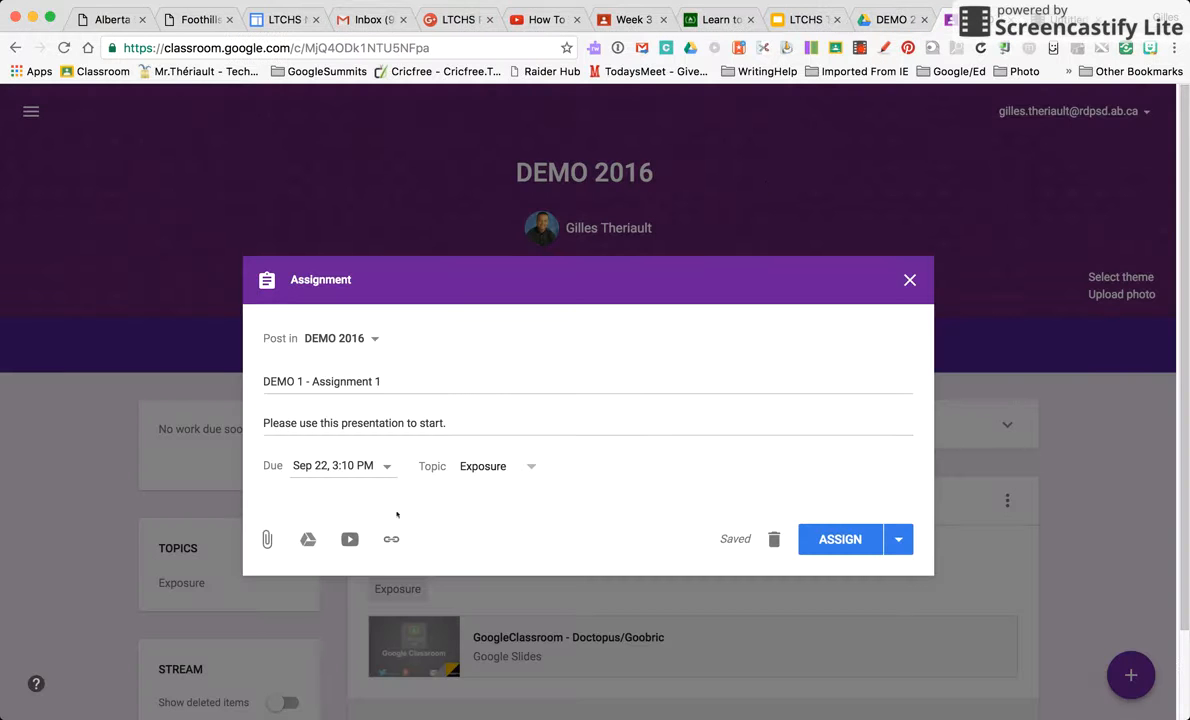
{"action": "left_click", "coordinate": [309, 540]}
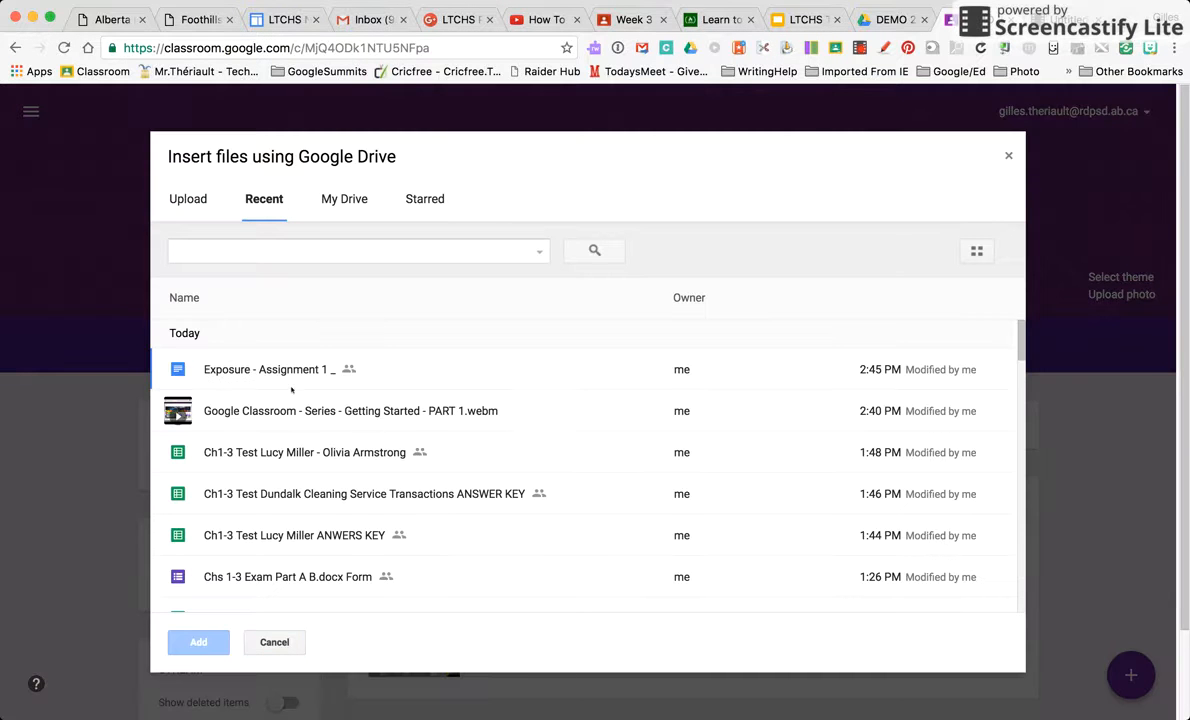
{"action": "left_click", "coordinate": [229, 370]}
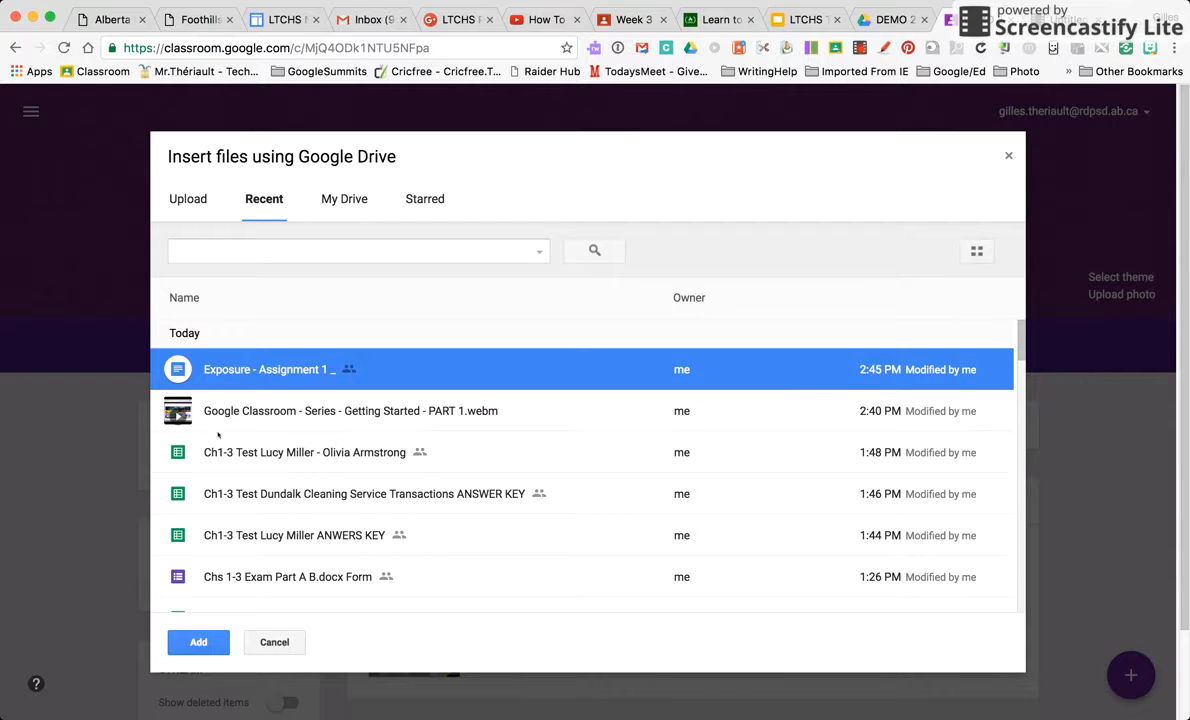
{"action": "left_click", "coordinate": [199, 643]}
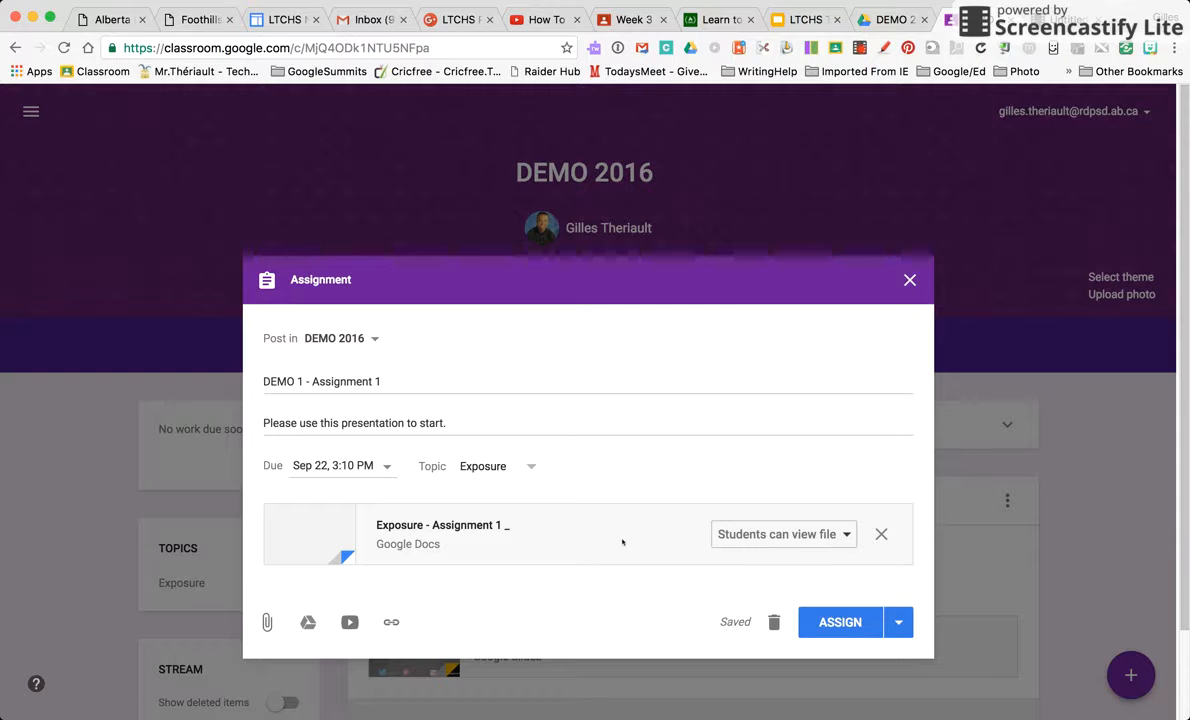
Set the attached document to "Make a copy for each student" and assign DEMO 1 - Assignment 1 to the class
{"action": "left_click", "coordinate": [846, 537]}
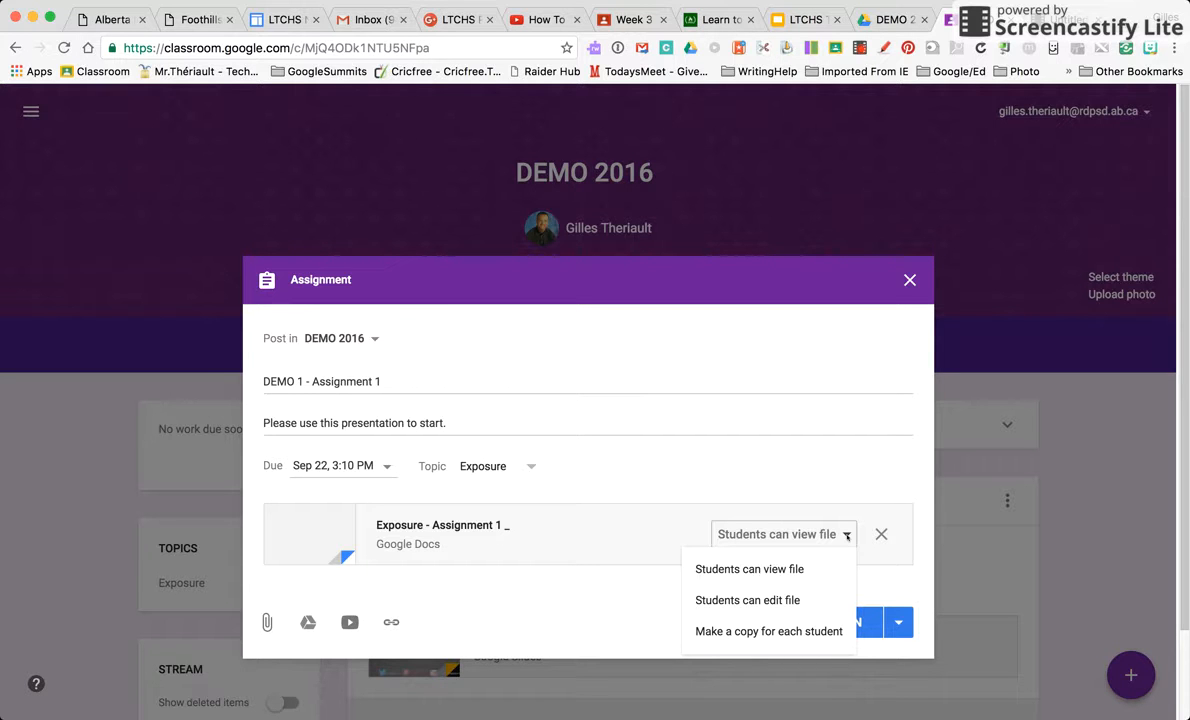
{"action": "left_click", "coordinate": [750, 634]}
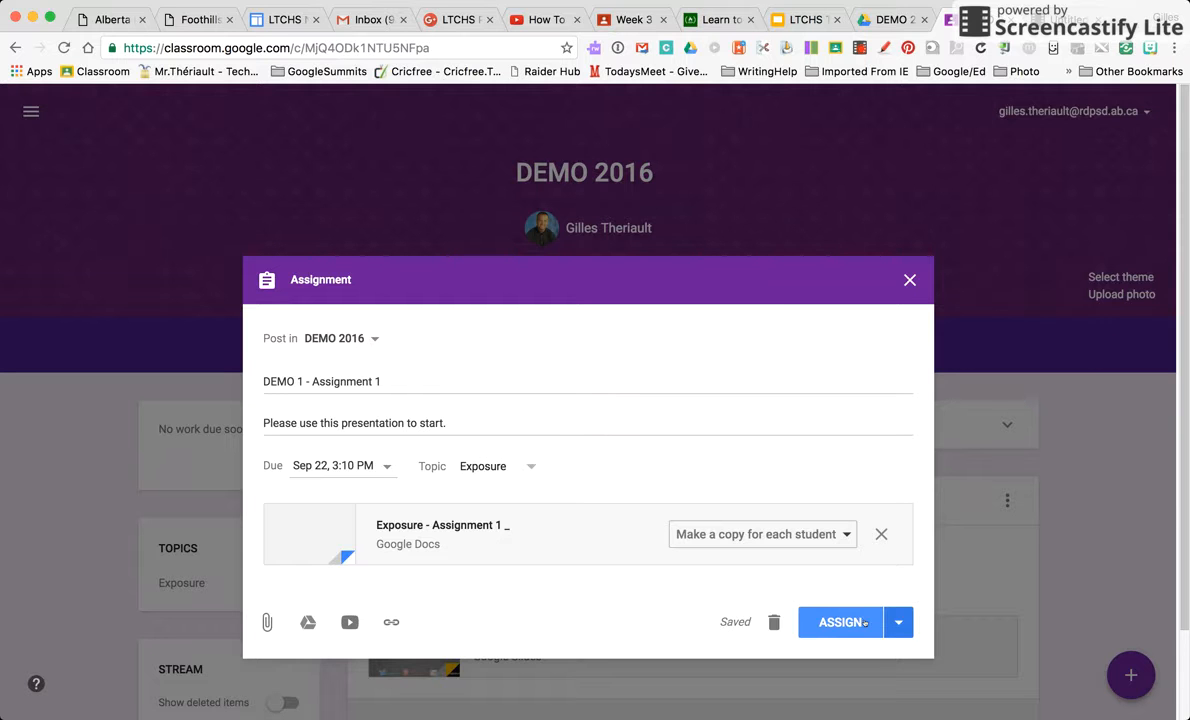
{"action": "left_click", "coordinate": [865, 622]}
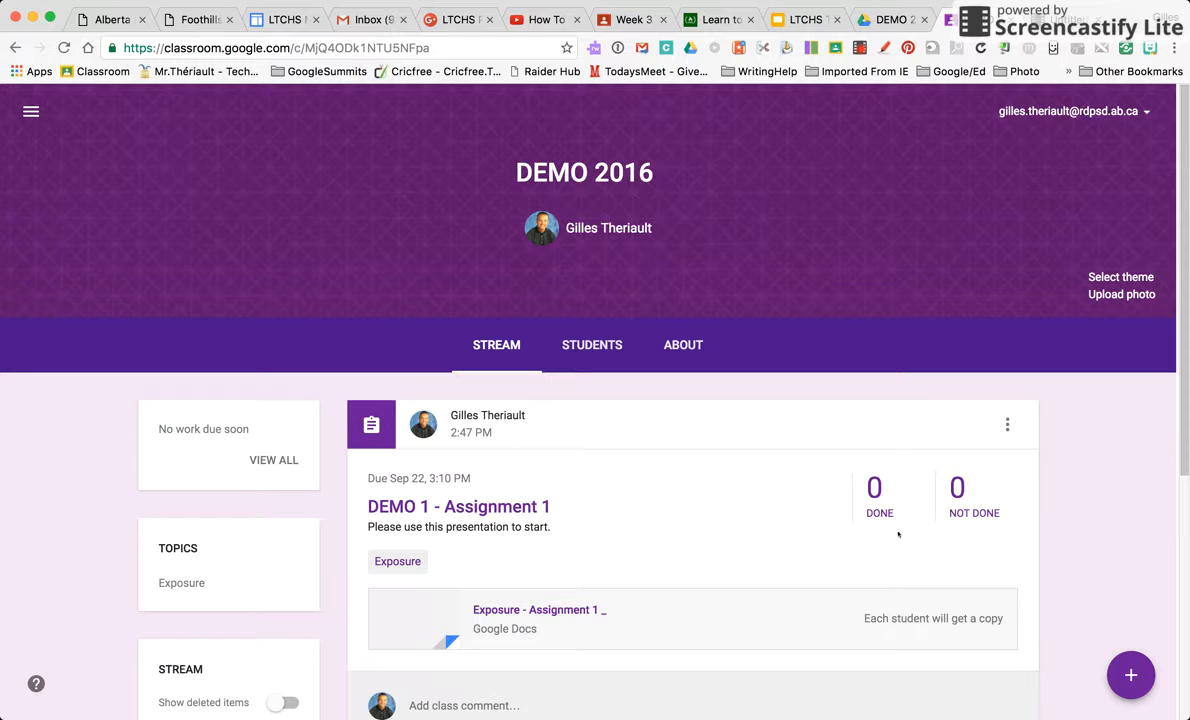
Create another assignment in DEMO 2016 titled "DEMO 2 - assignment", leaving it without a due date
{"action": "mouse_move", "coordinate": [1131, 675]}
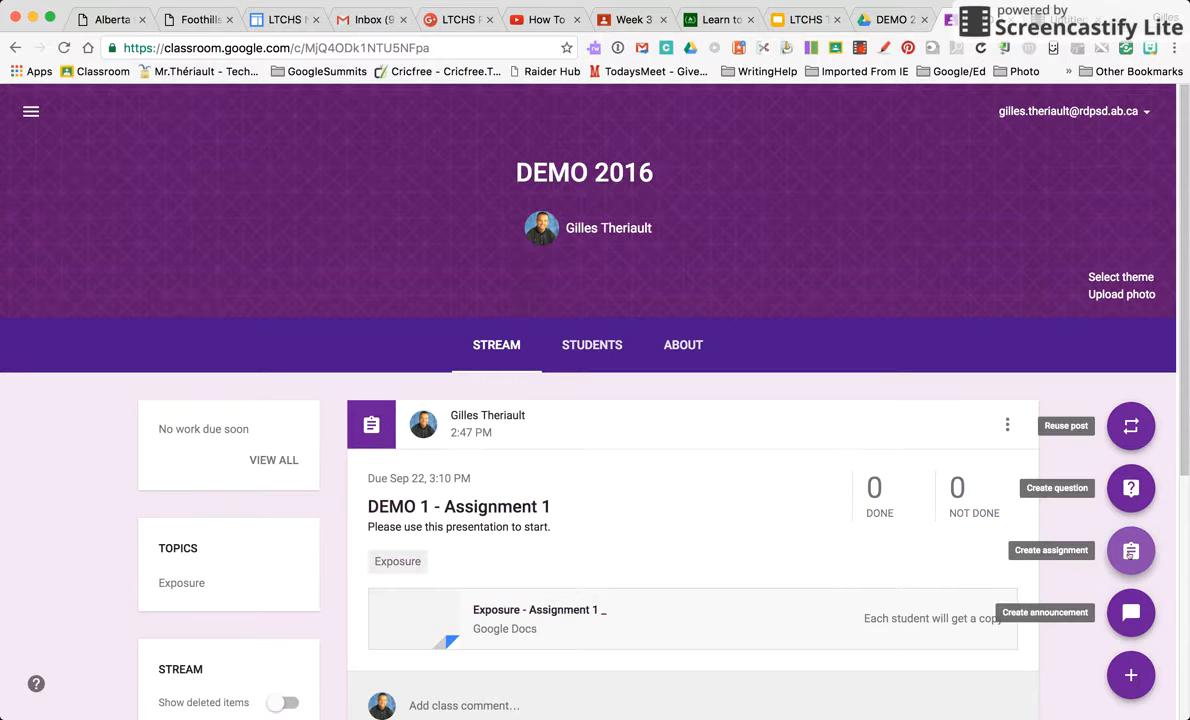
{"action": "left_click", "coordinate": [1129, 552]}
{"action": "left_click", "coordinate": [336, 383]}
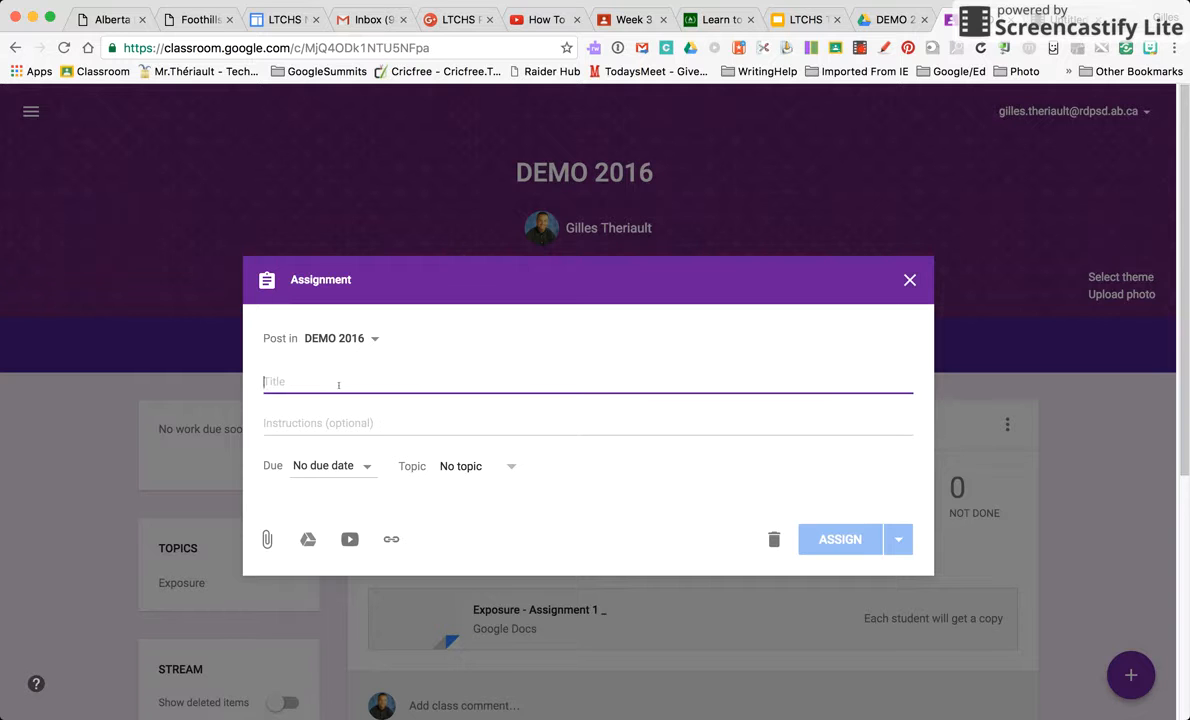
{"action": "type", "text": "DEMO "}
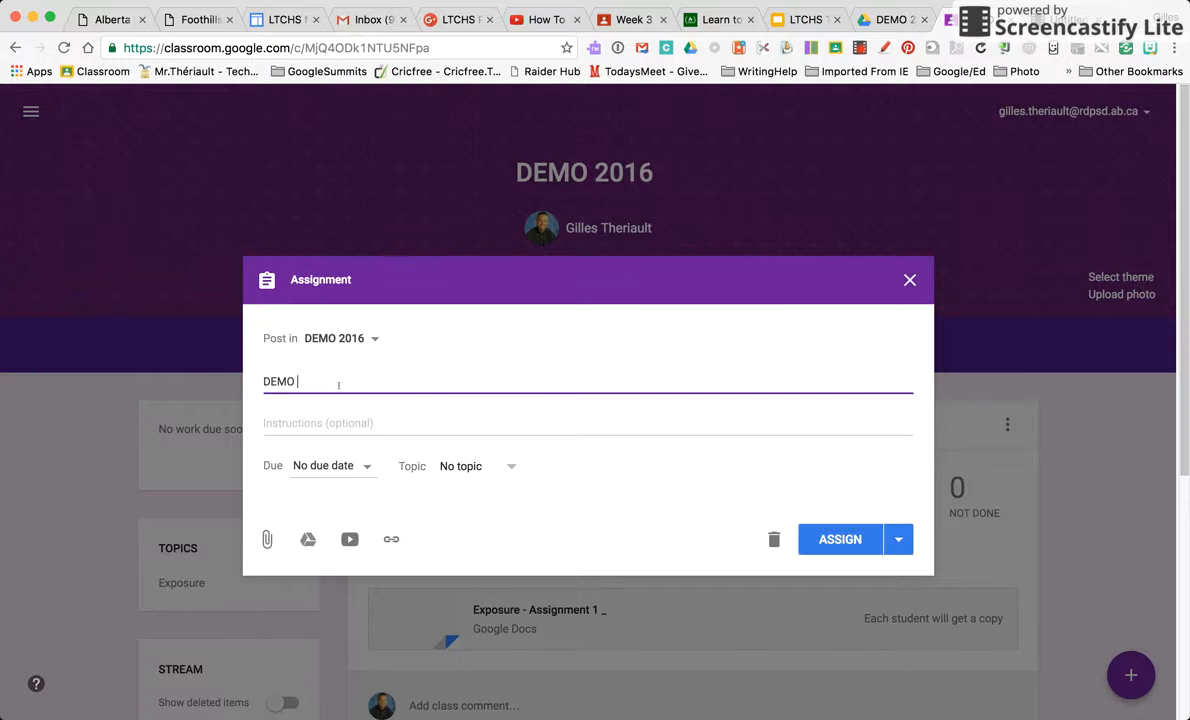
{"action": "type", "text": "2 - assignment"}
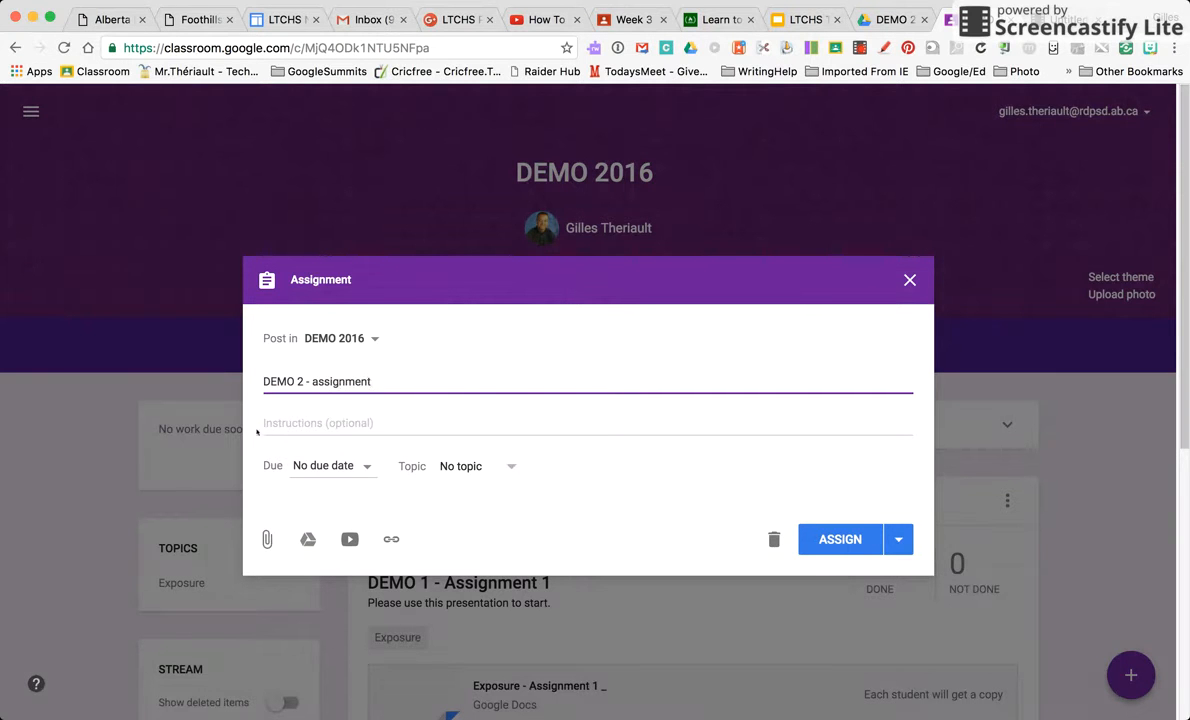
{"action": "left_click", "coordinate": [333, 466]}
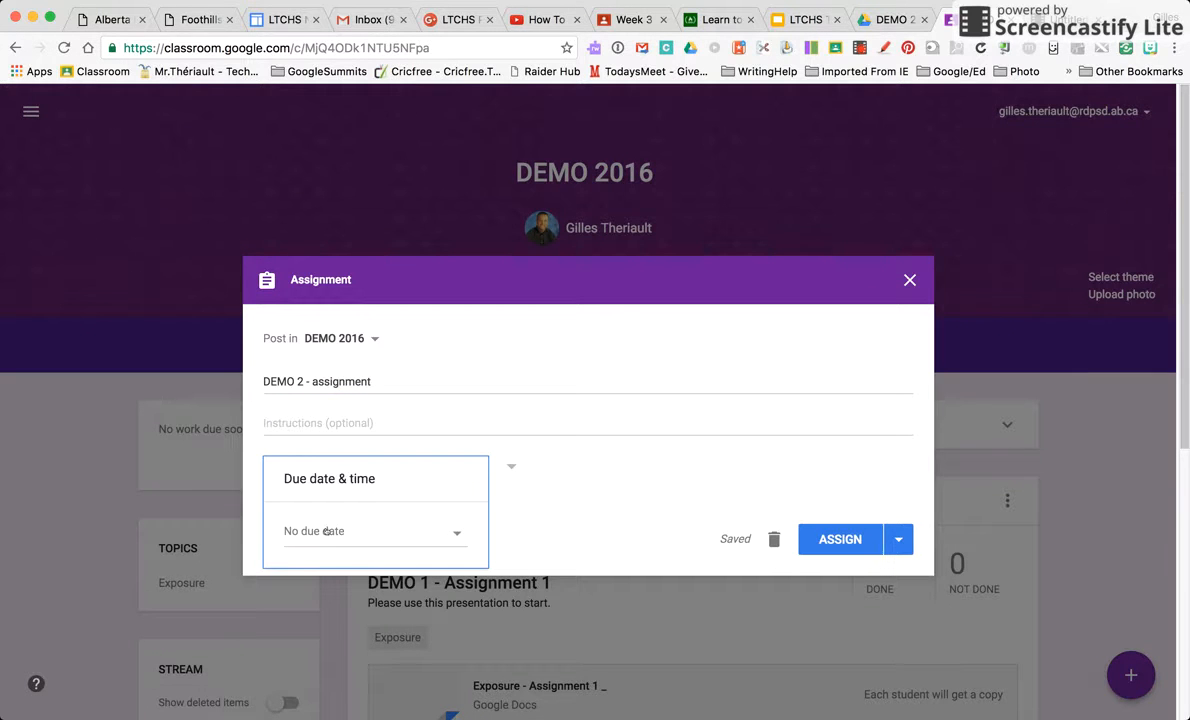
{"action": "left_click", "coordinate": [489, 505]}
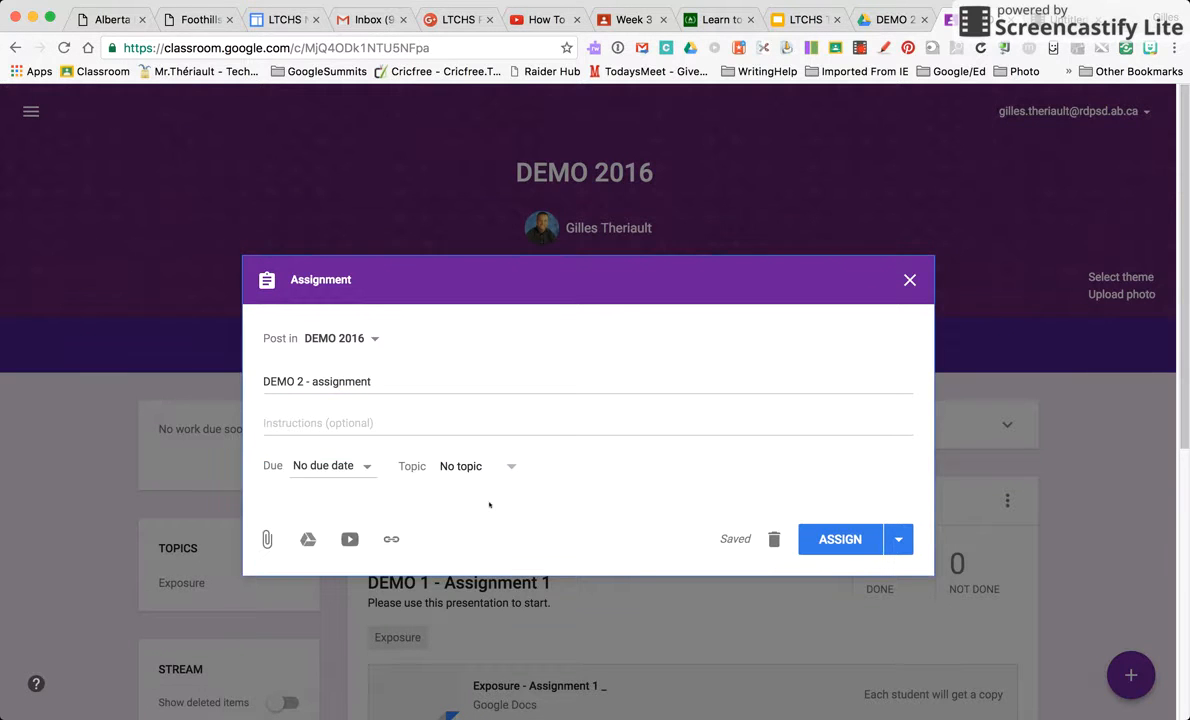
Attach "Exposure - Assignment 1 _" from Google Drive to the second assignment, set to "Make a copy for each student"
{"action": "left_click", "coordinate": [308, 539]}
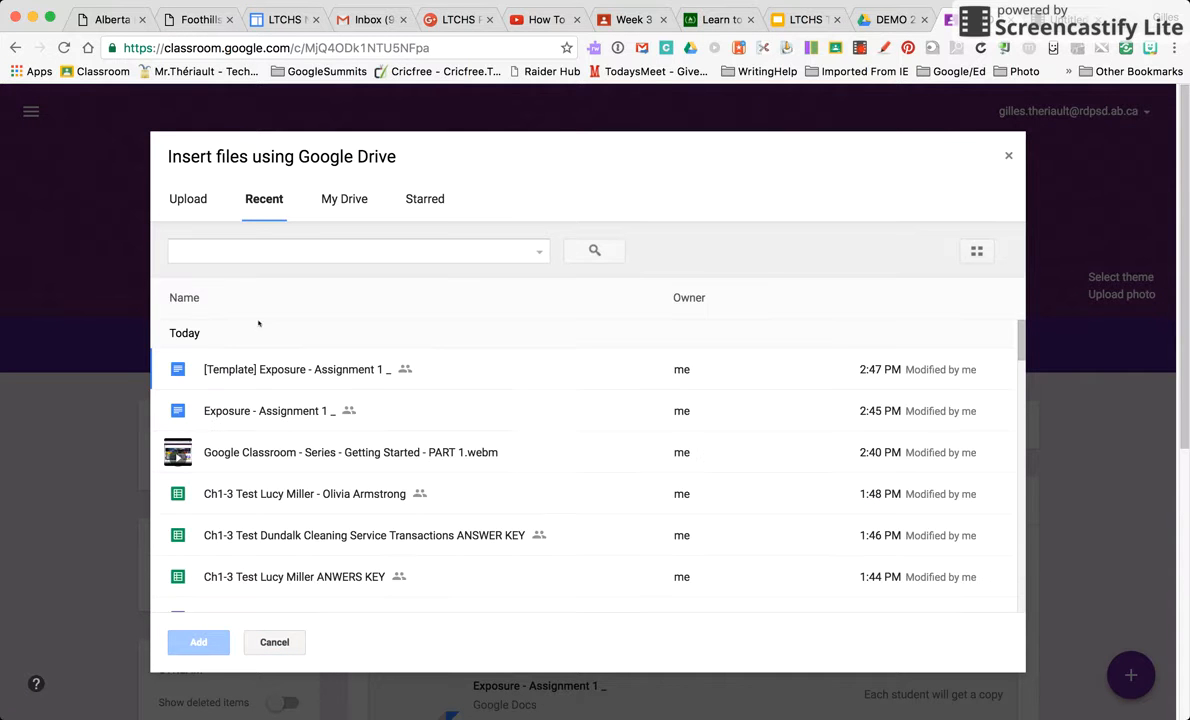
{"action": "left_click", "coordinate": [214, 405]}
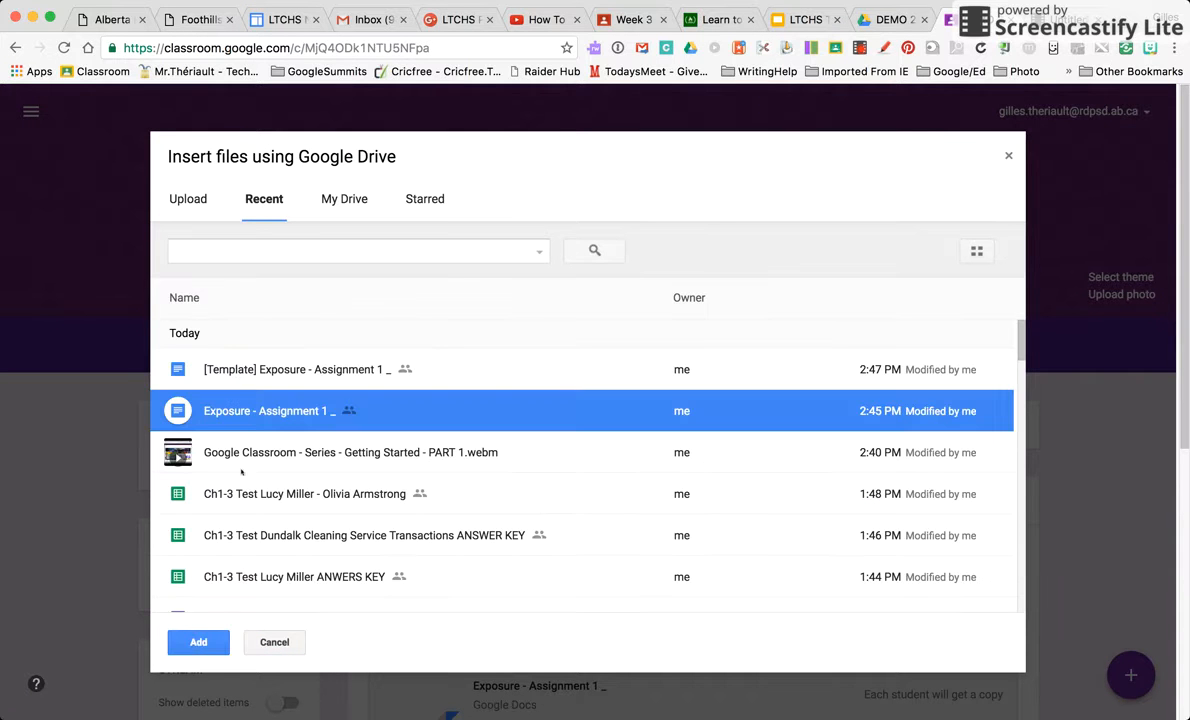
{"action": "left_click", "coordinate": [199, 642]}
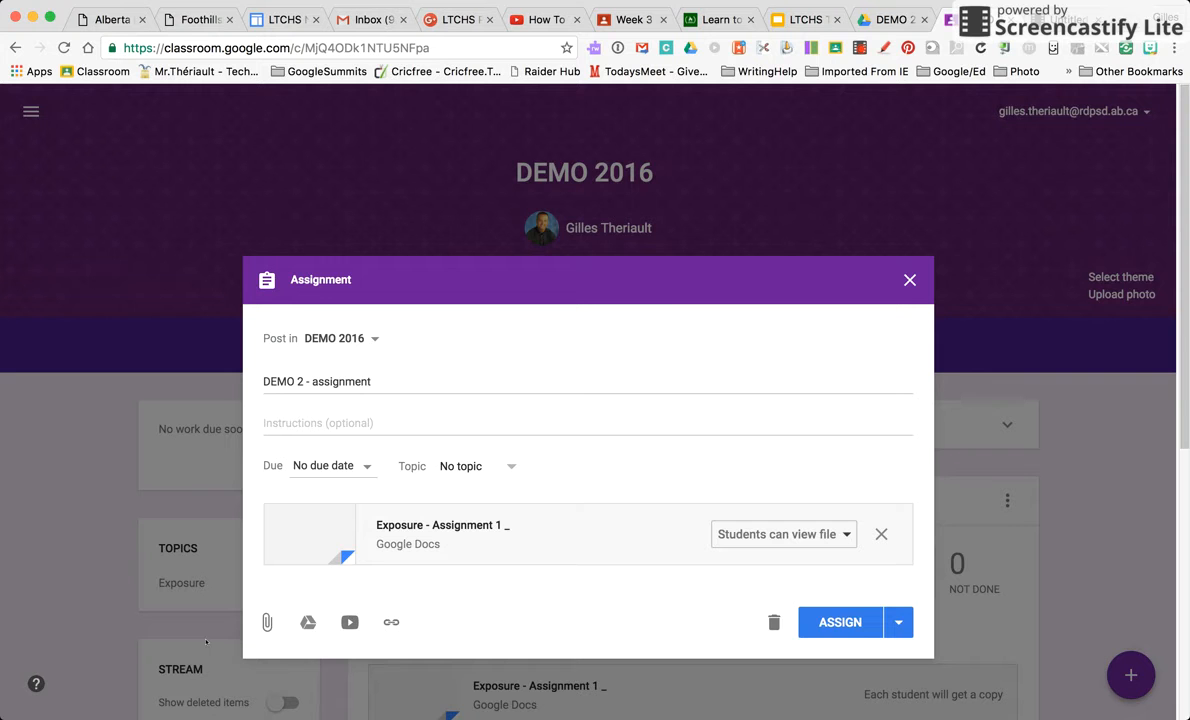
{"action": "left_click", "coordinate": [840, 534]}
{"action": "left_click", "coordinate": [767, 630]}
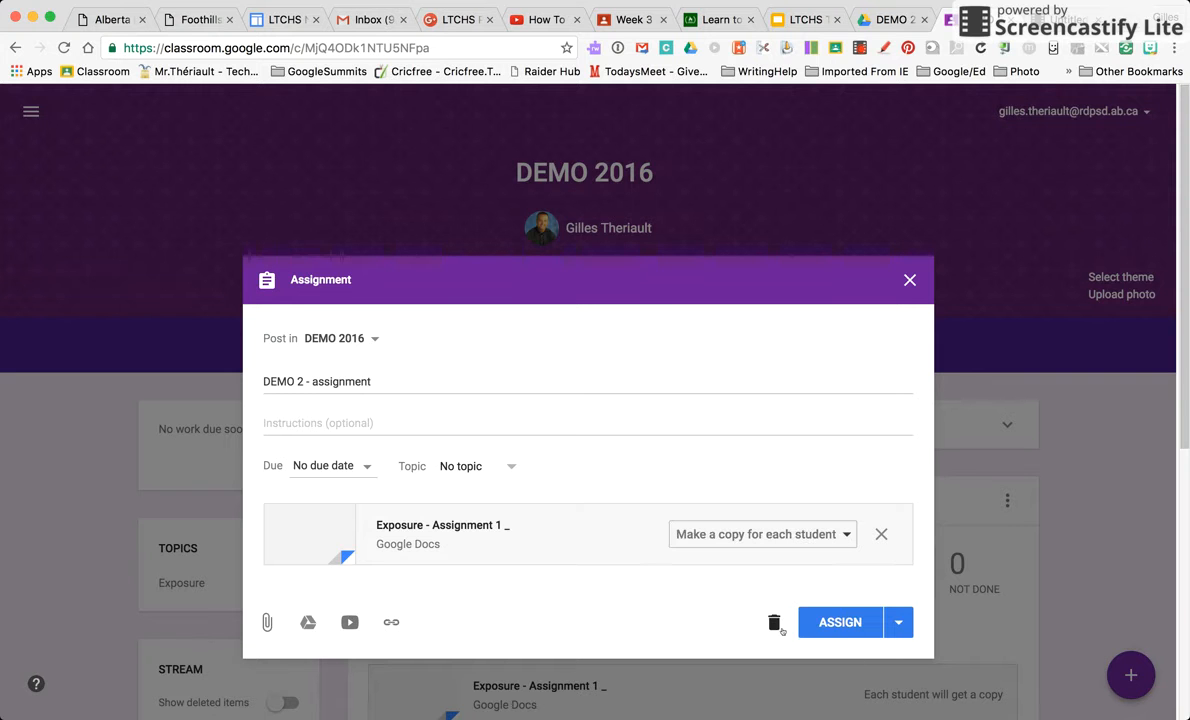
View the date and time settings for scheduling the second assignment and return to it without scheduling
{"action": "left_click", "coordinate": [897, 623]}
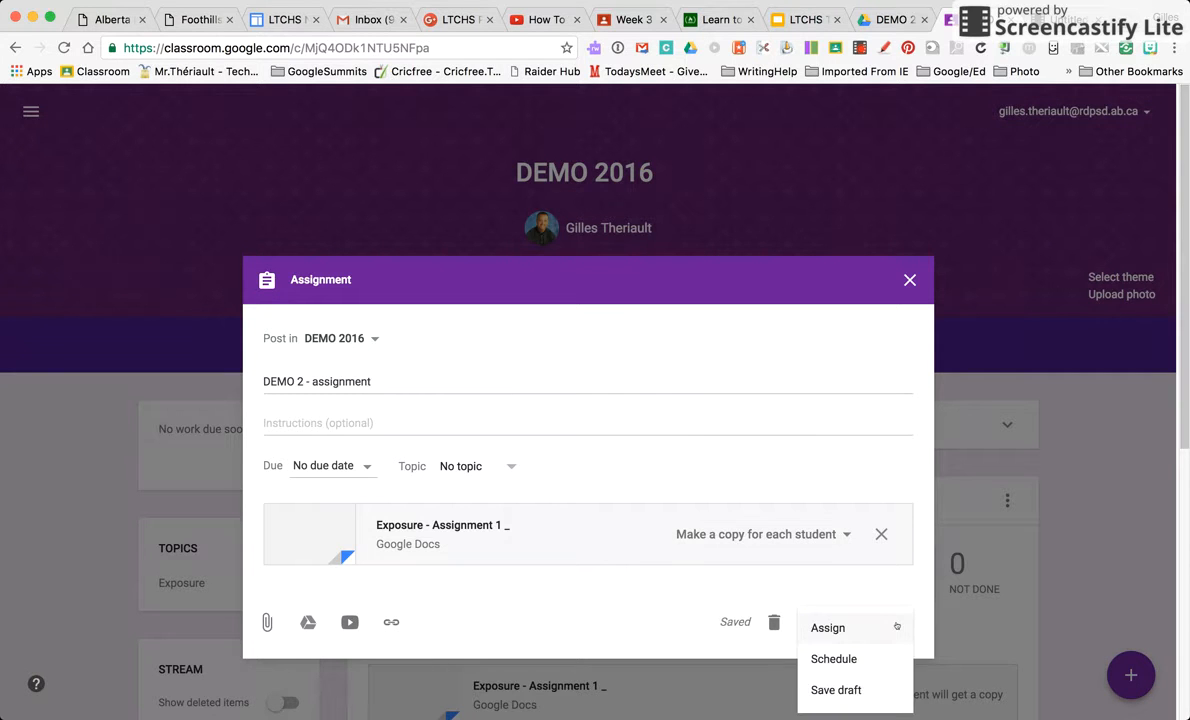
{"action": "left_click", "coordinate": [852, 659]}
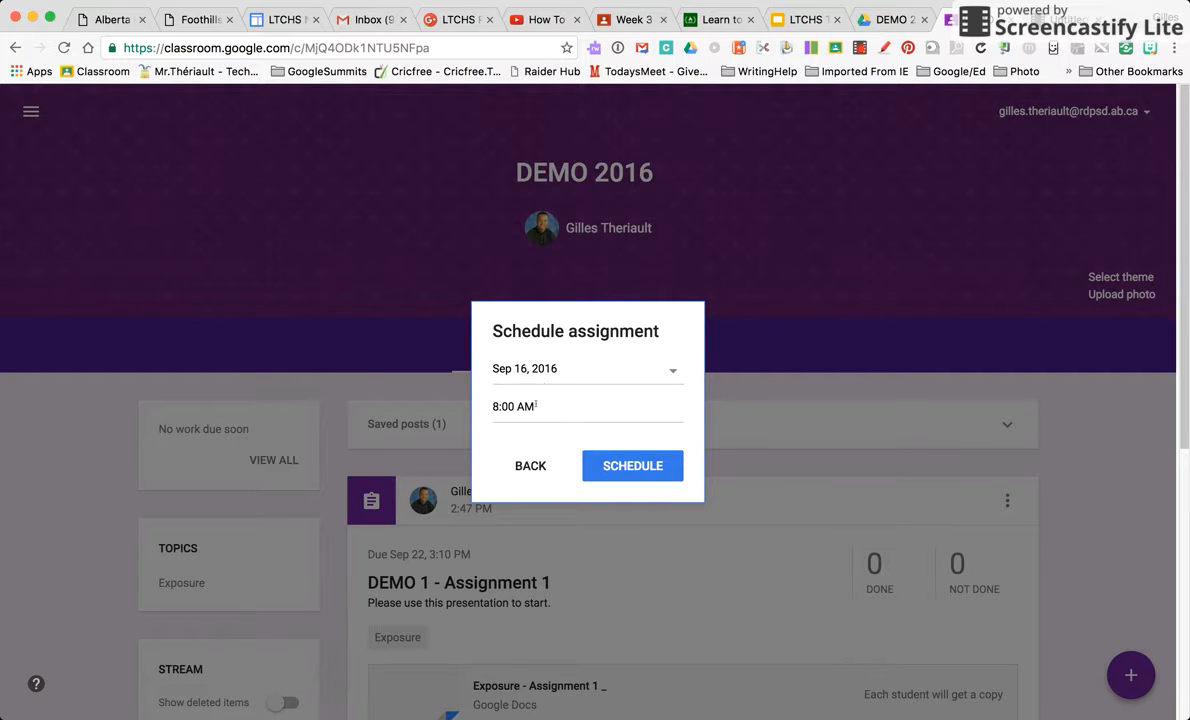
{"action": "left_click", "coordinate": [533, 467]}
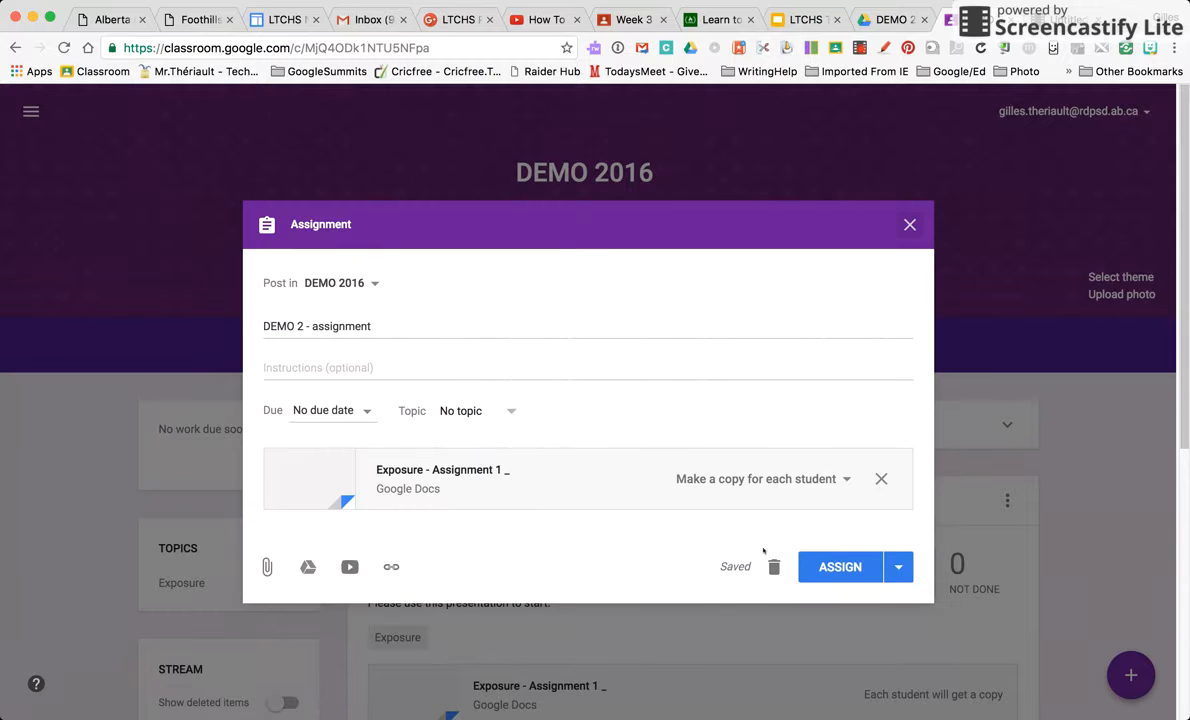
Save the "DEMO 2 - assignment" post as a draft in DEMO 2016 instead of assigning it to the class
{"action": "left_click", "coordinate": [896, 567]}
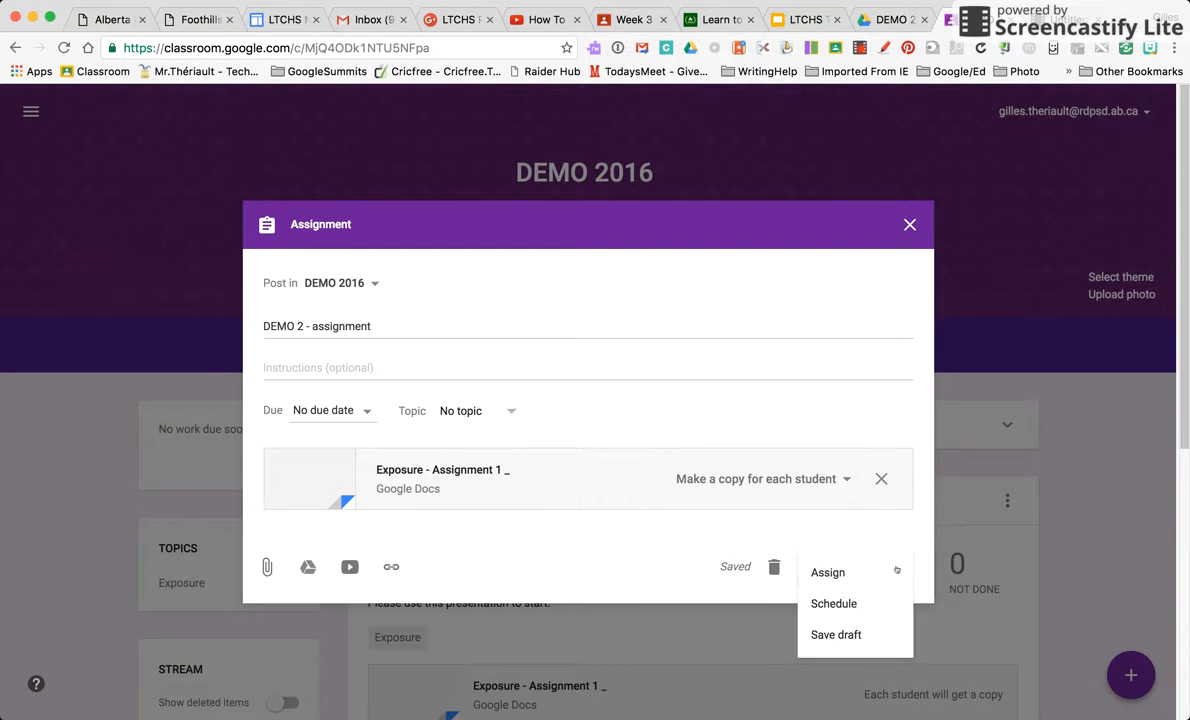
{"action": "left_click", "coordinate": [857, 634]}
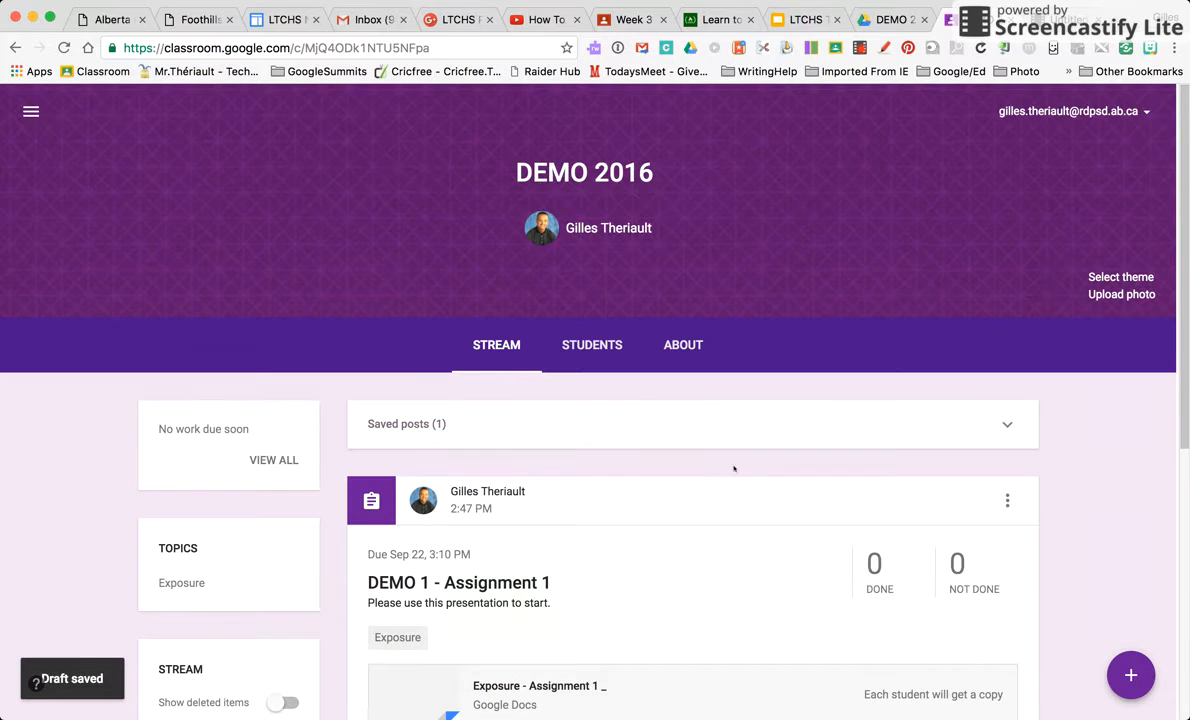
Examine the classes available for reusing a post, including the archived ones, and return to the DEMO 2016 stream without selecting any
{"action": "mouse_move", "coordinate": [1130, 675]}
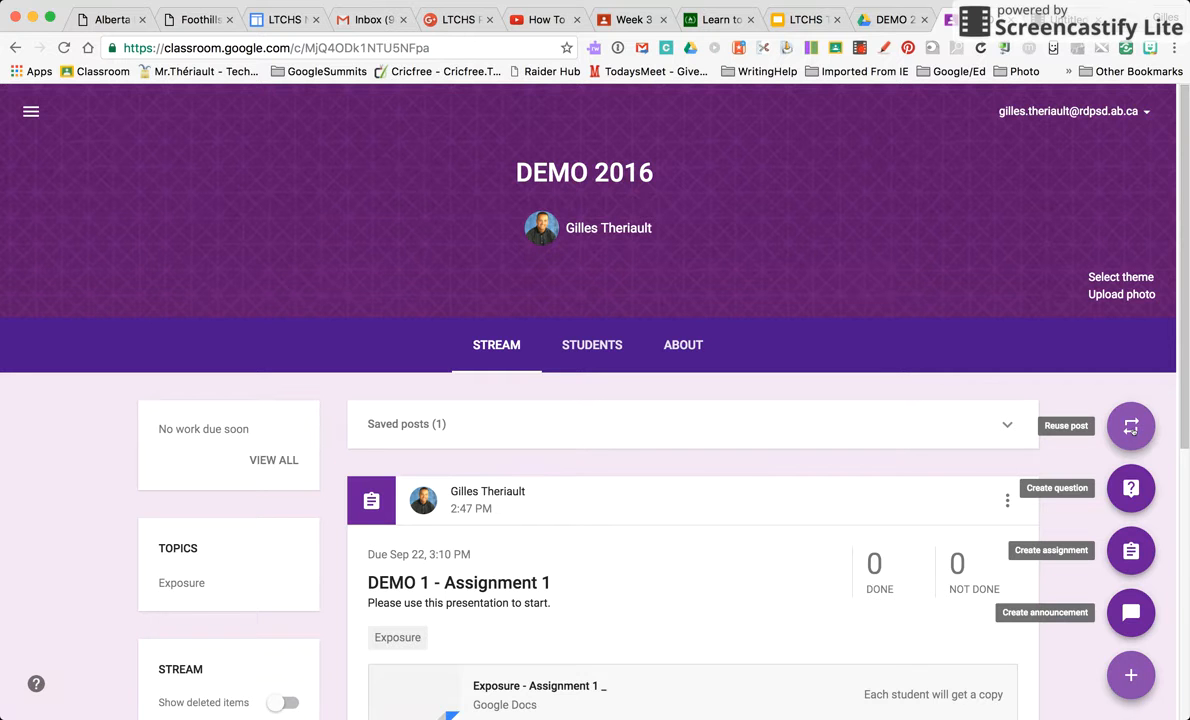
{"action": "left_click", "coordinate": [1131, 427]}
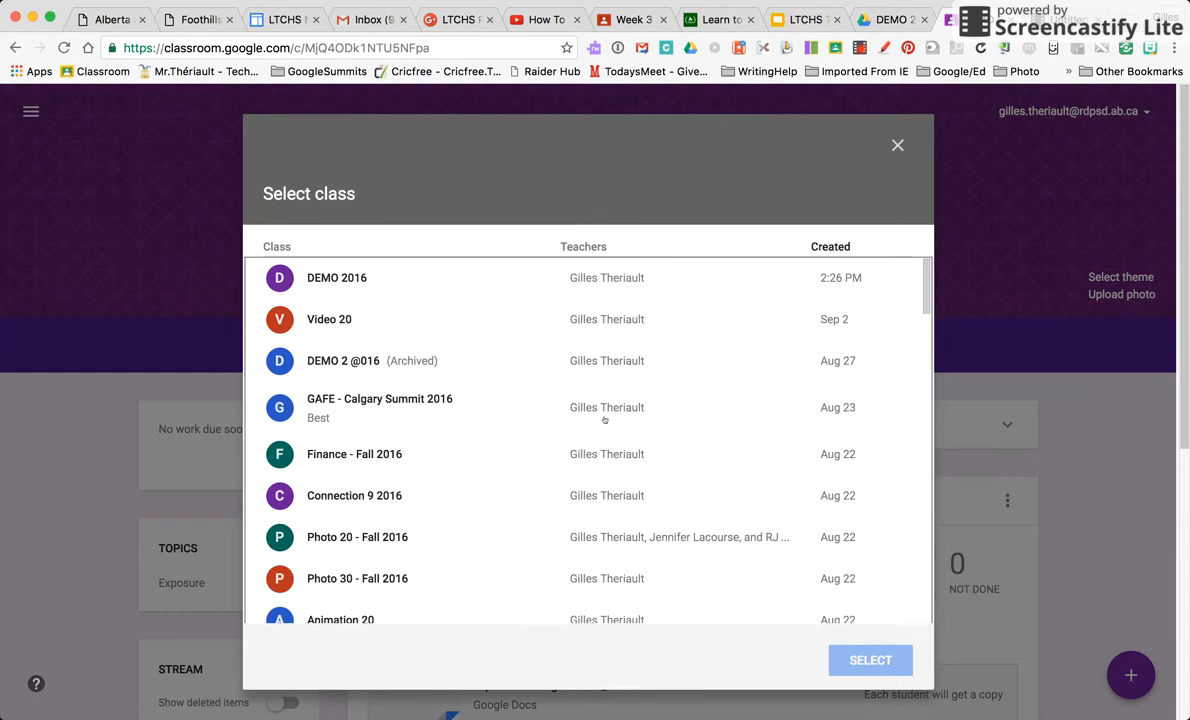
{"action": "scroll", "coordinate": [465, 431], "scroll_direction": "down", "scroll_amount": 9}
{"action": "scroll", "coordinate": [463, 431], "scroll_direction": "down", "scroll_amount": 10}
{"action": "scroll", "coordinate": [463, 433], "scroll_direction": "down", "scroll_amount": 10}
{"action": "scroll", "coordinate": [463, 433], "scroll_direction": "down", "scroll_amount": 5}
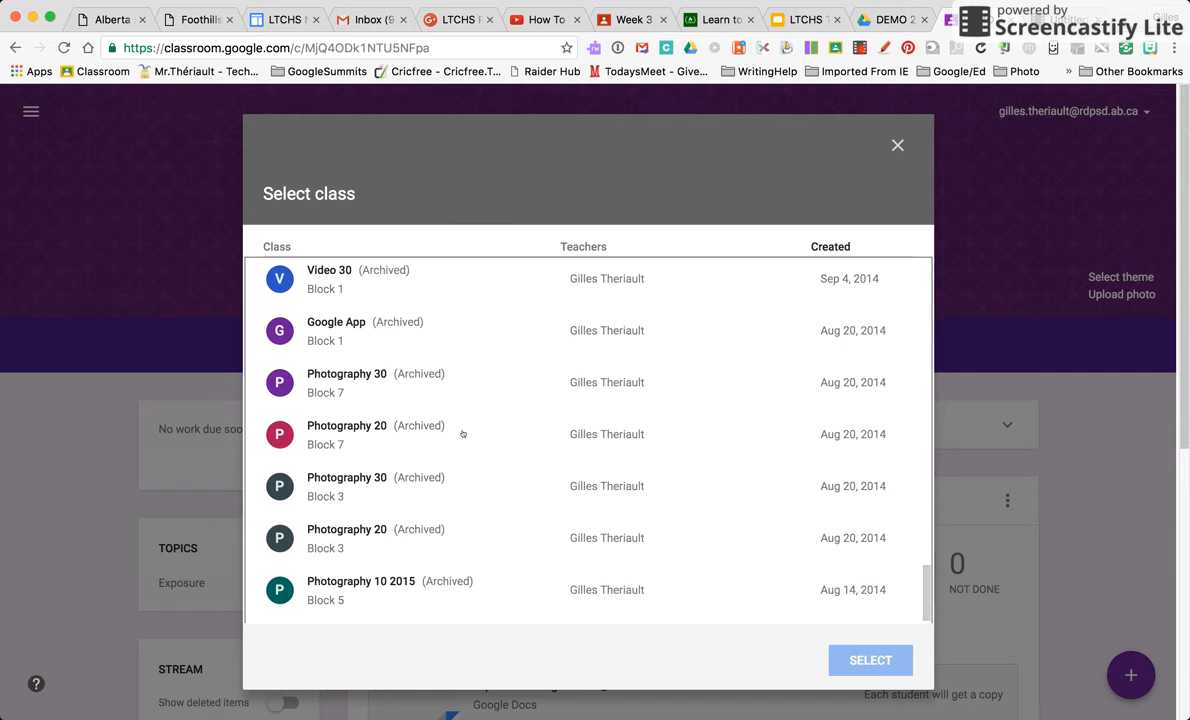
{"action": "scroll", "coordinate": [463, 433], "scroll_direction": "up", "scroll_amount": 10}
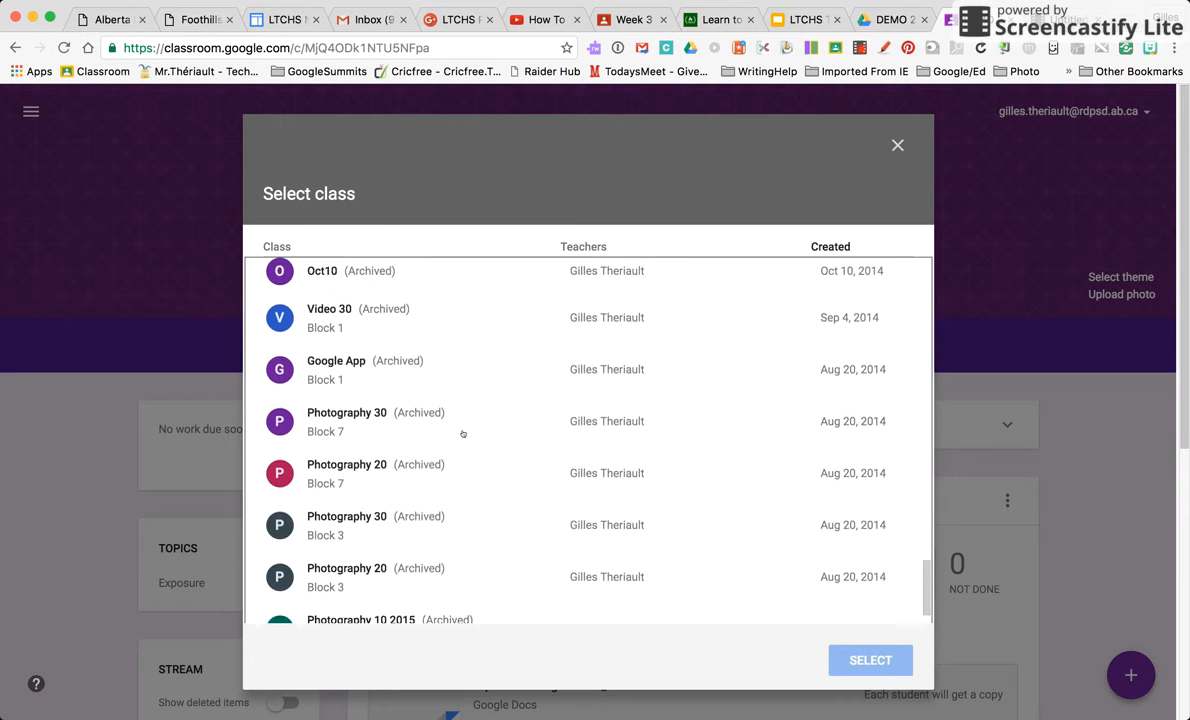
{"action": "scroll", "coordinate": [463, 433], "scroll_direction": "up", "scroll_amount": 15}
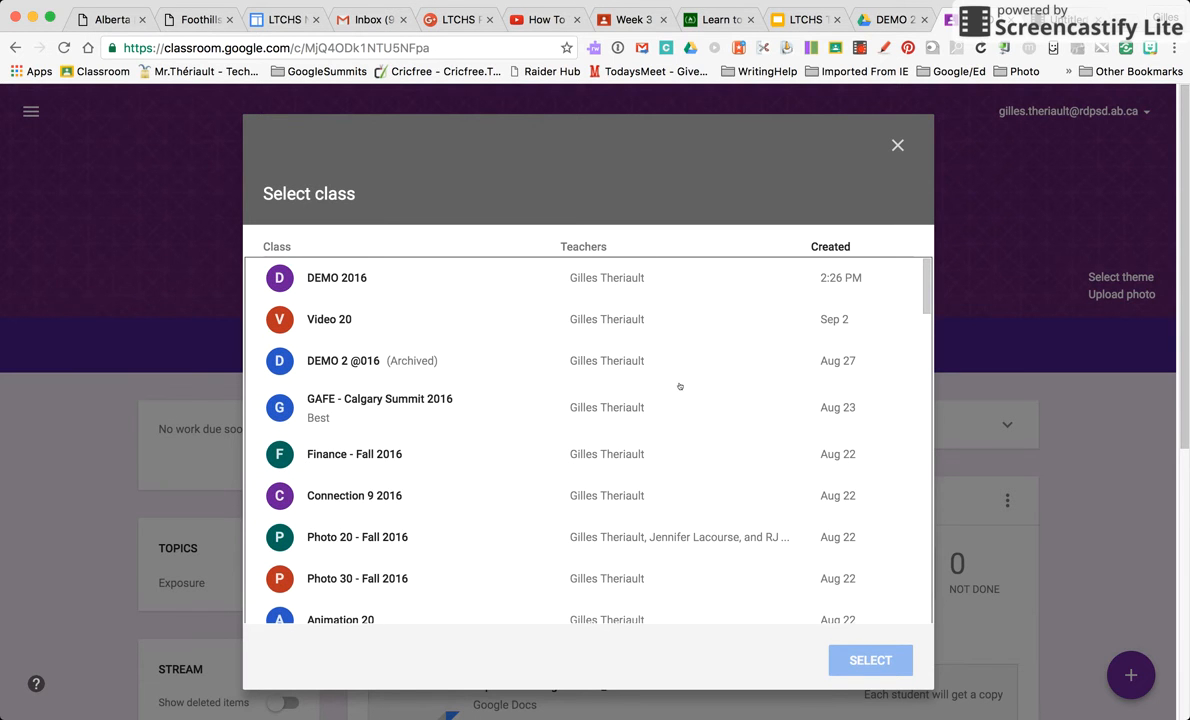
{"action": "left_click", "coordinate": [897, 146]}
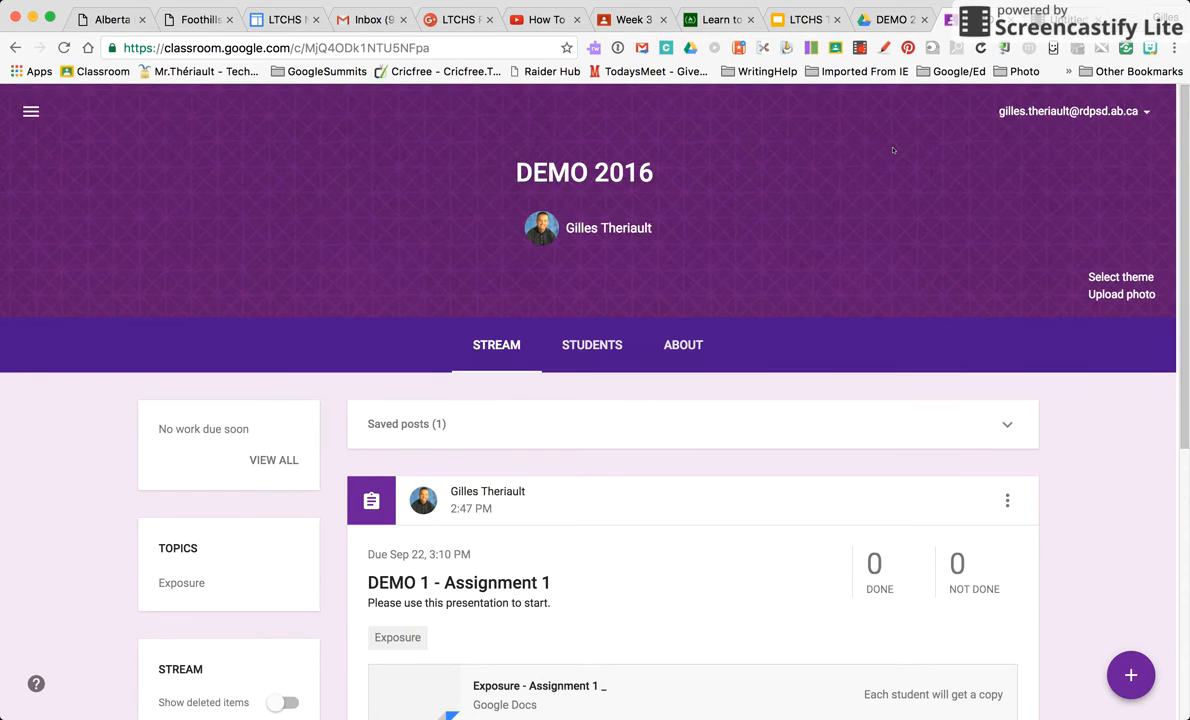